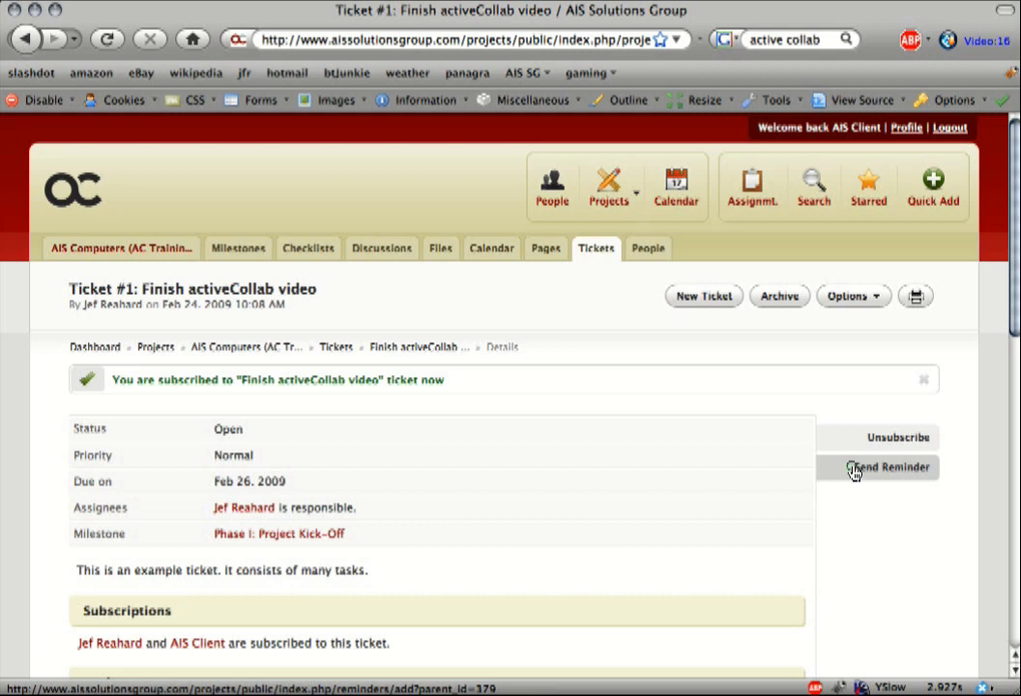
- Set the ticket reminder's recipient to Selected User, keeping the current user
click(853, 472)
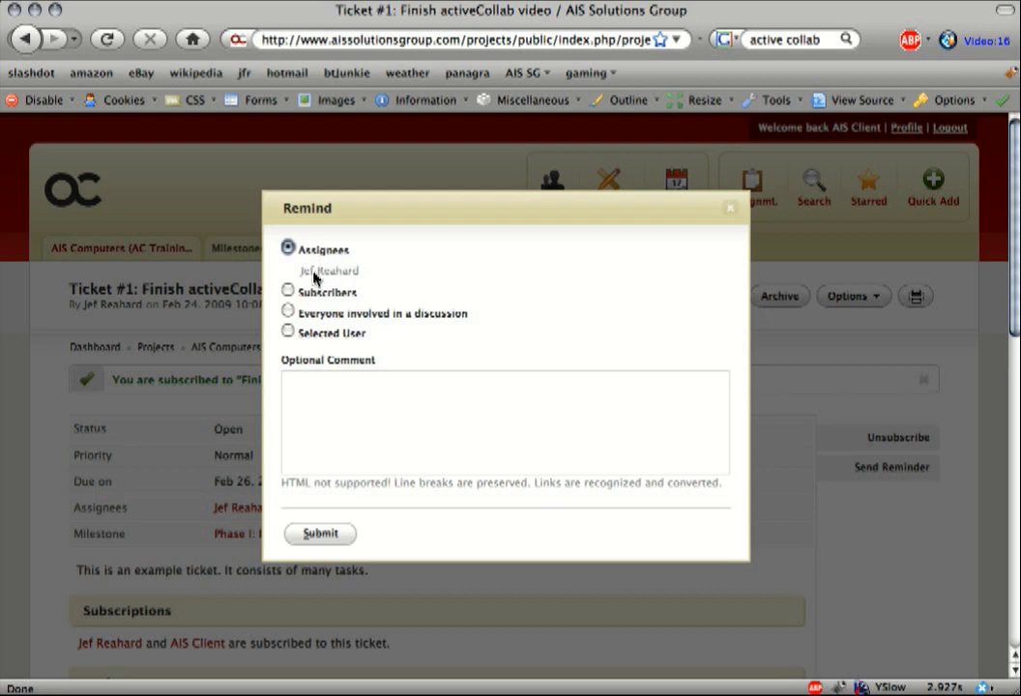
click(288, 289)
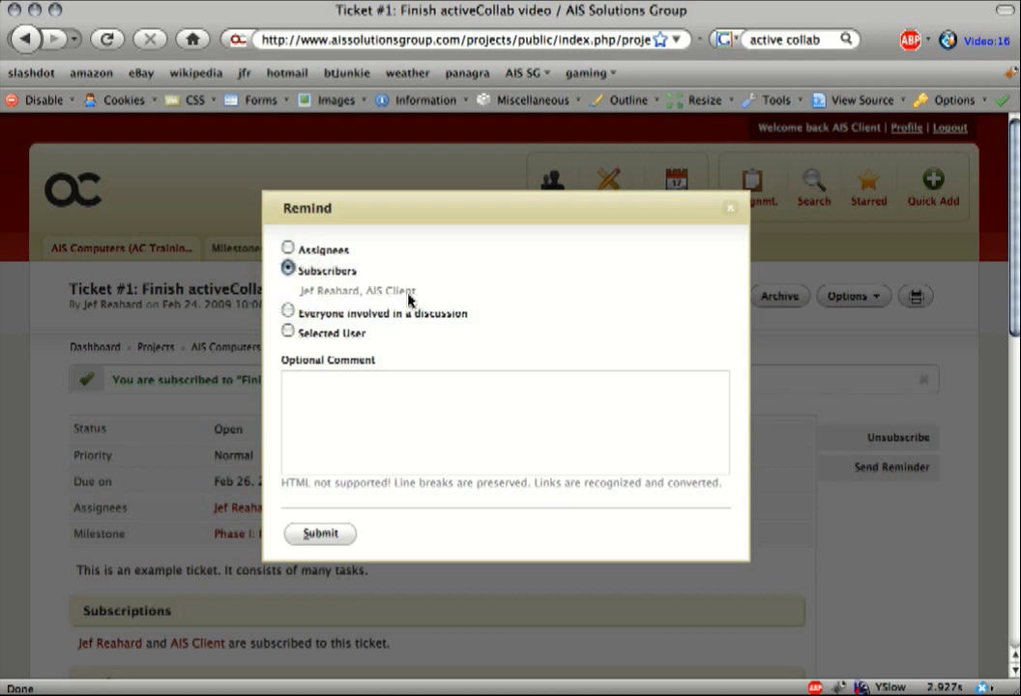
click(290, 310)
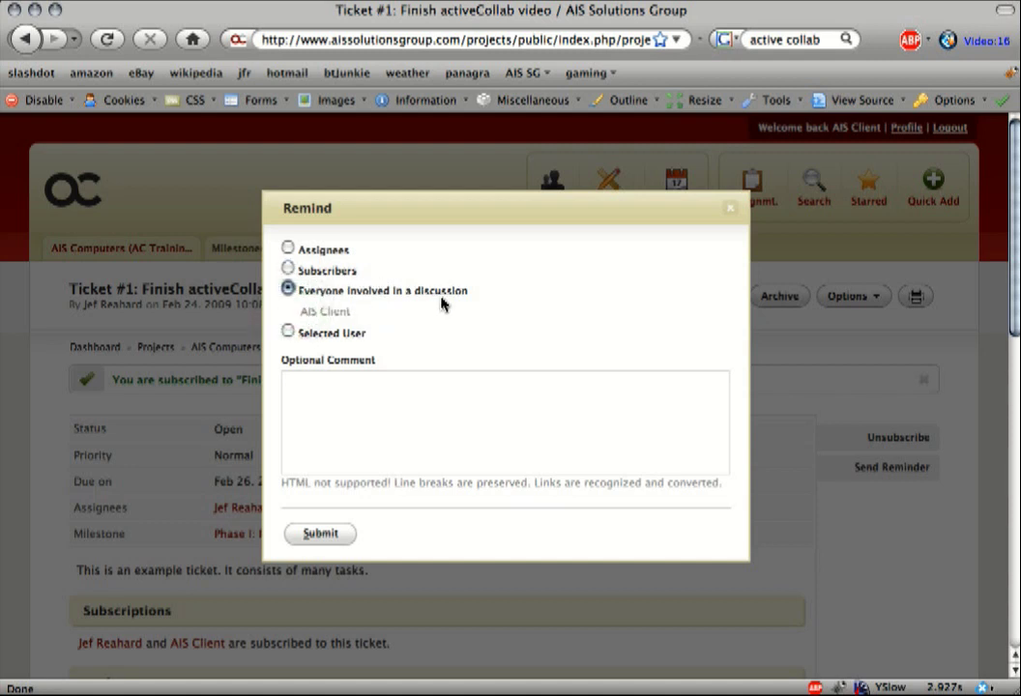
click(288, 332)
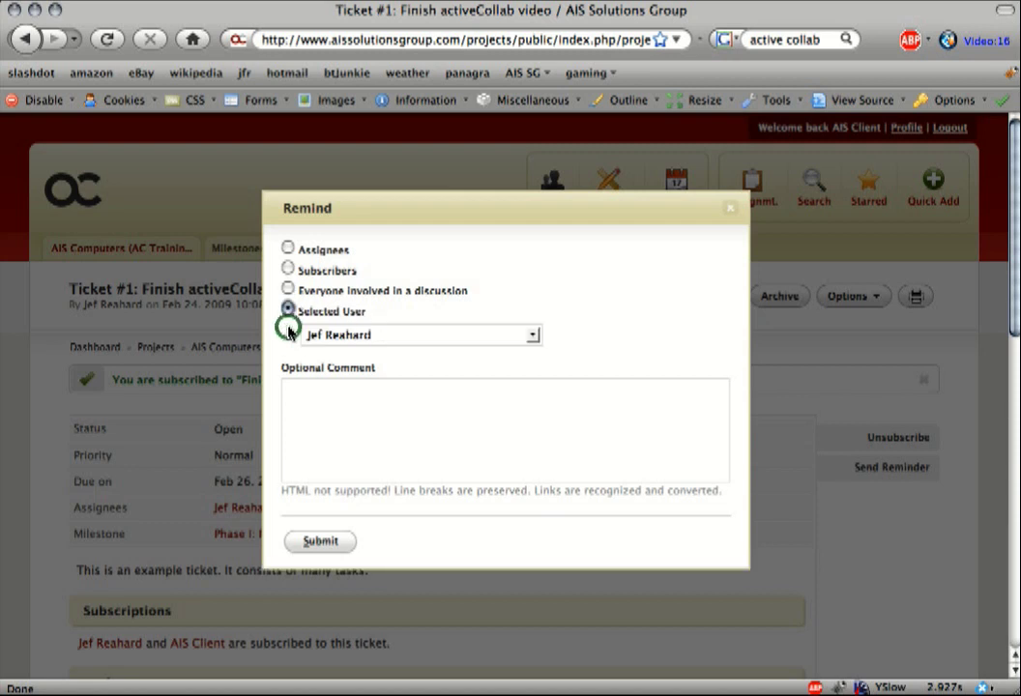
click(531, 335)
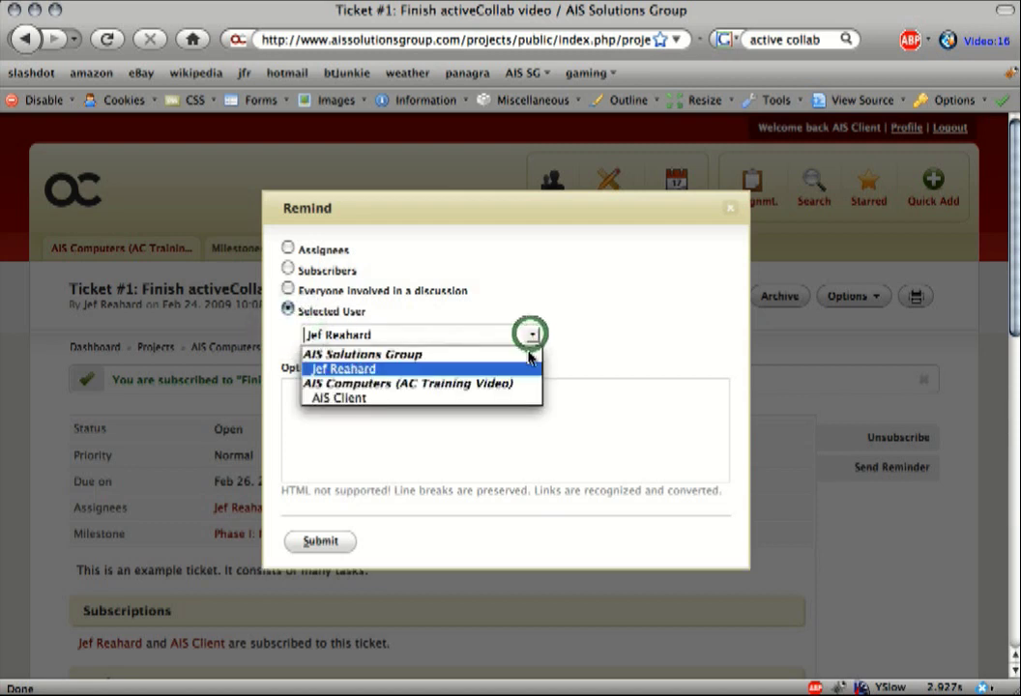
click(514, 271)
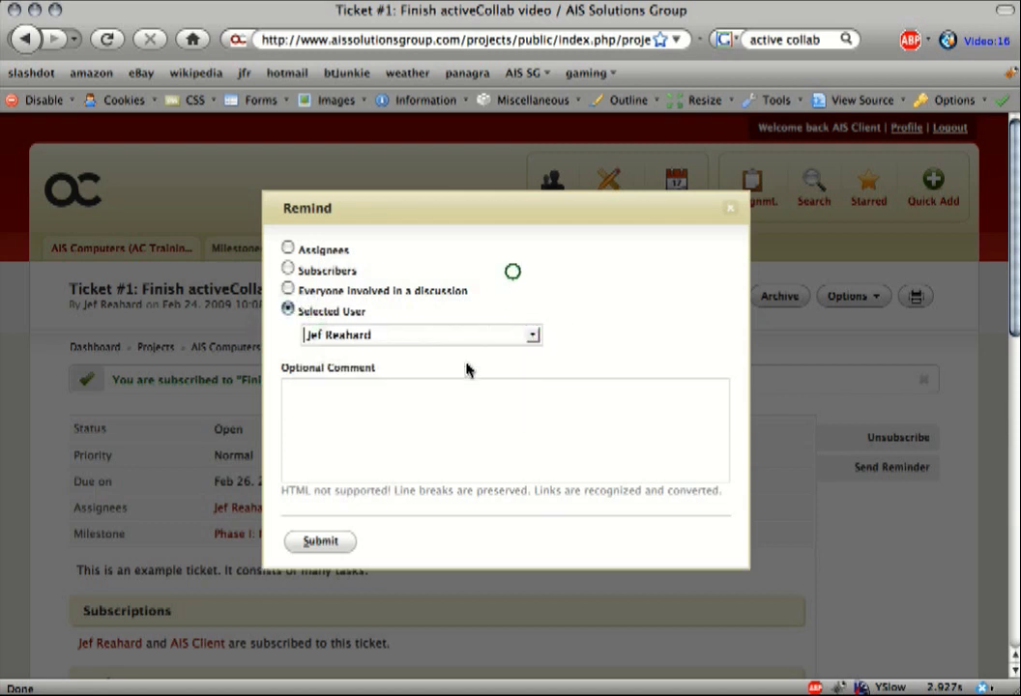
- Add the comment 'Hey, what is cgoing on with this ticket?' and send the reminder
click(450, 401)
text(H)
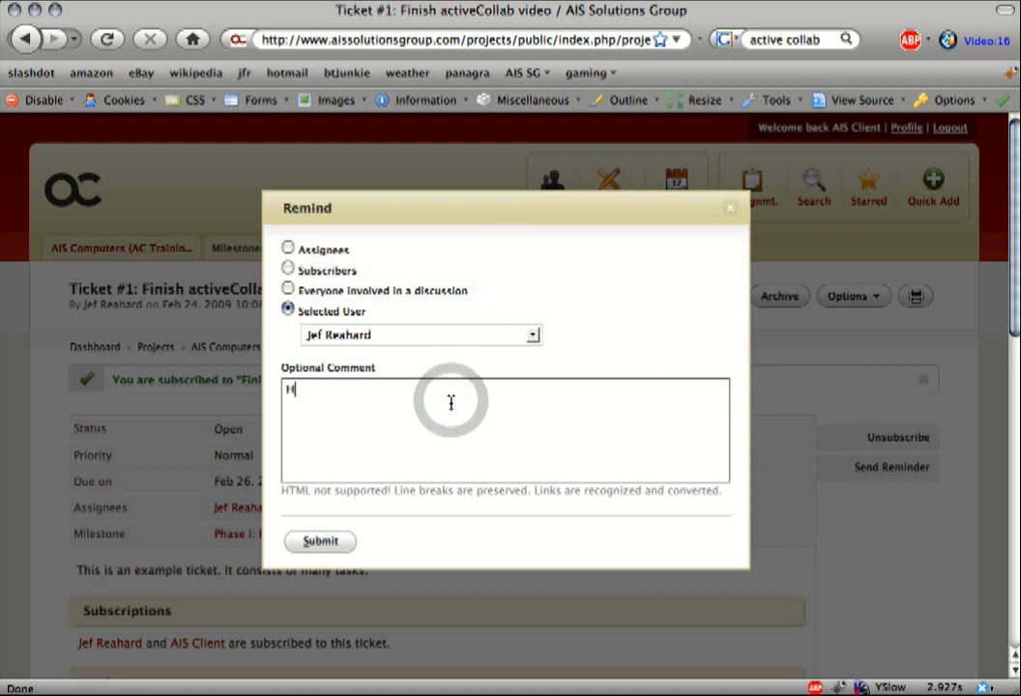
text(ey, what is cg)
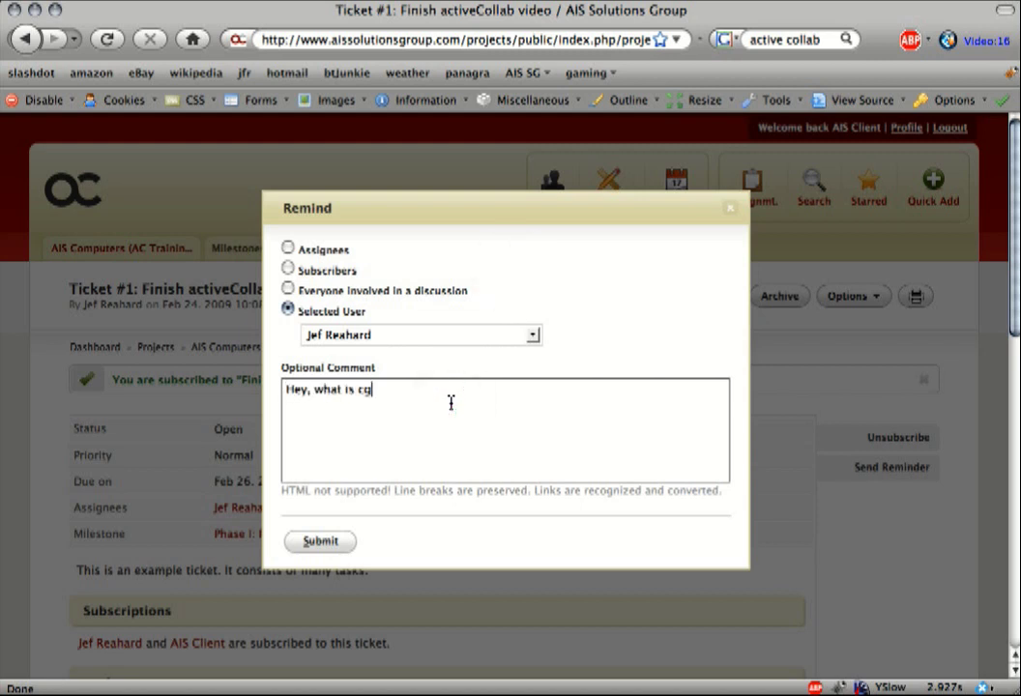
key(BackSpace)
key(BackSpace)
text(going on with this)
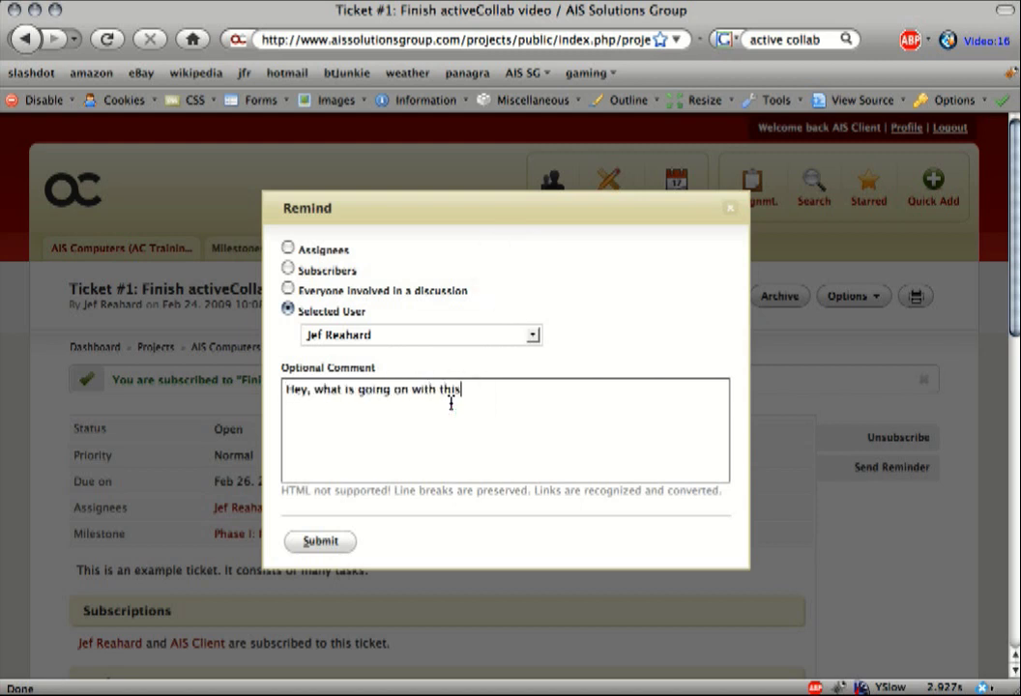
text( ticket?)
click(325, 540)
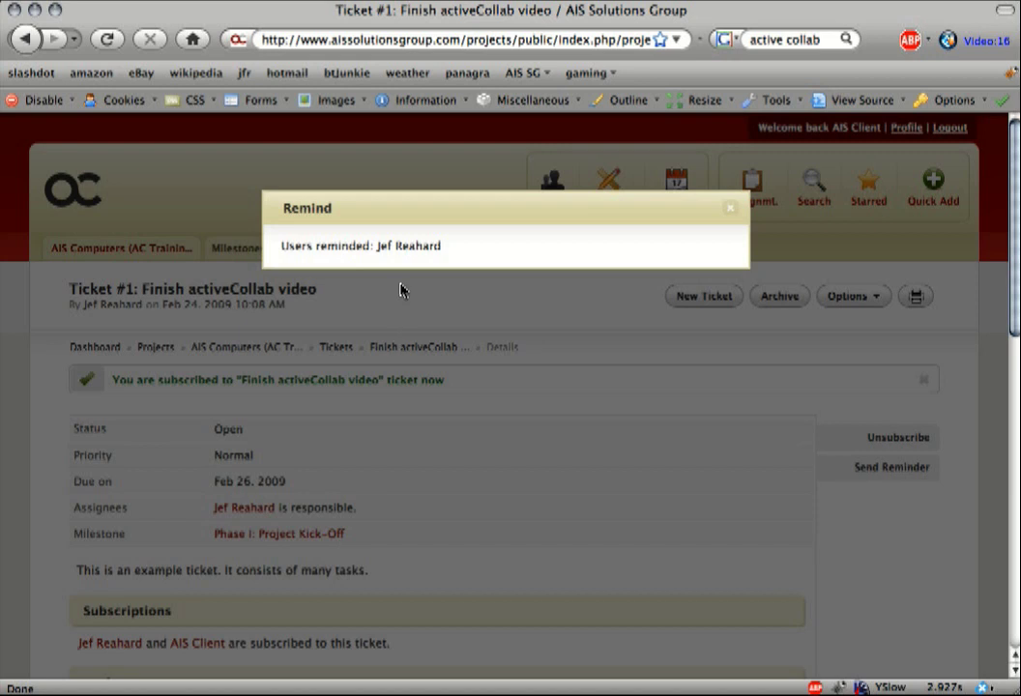
click(732, 211)
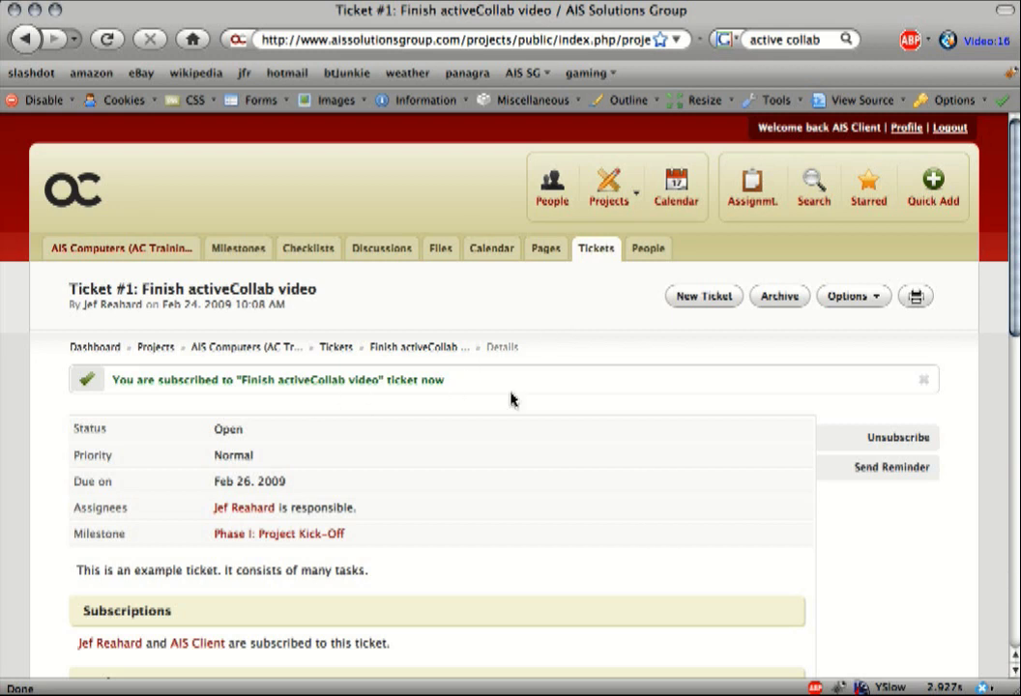
- Review the ticket's two tasks and the Due Tomorrow date, then star the record voiceover task
scroll(529, 396, down, 3)
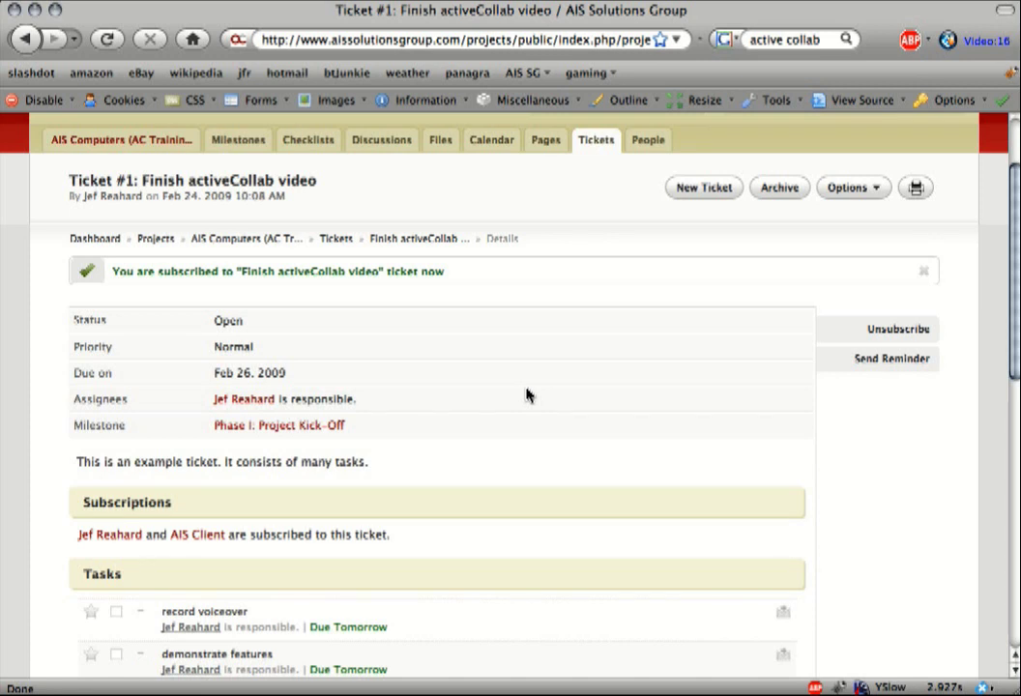
scroll(527, 394, down, 3)
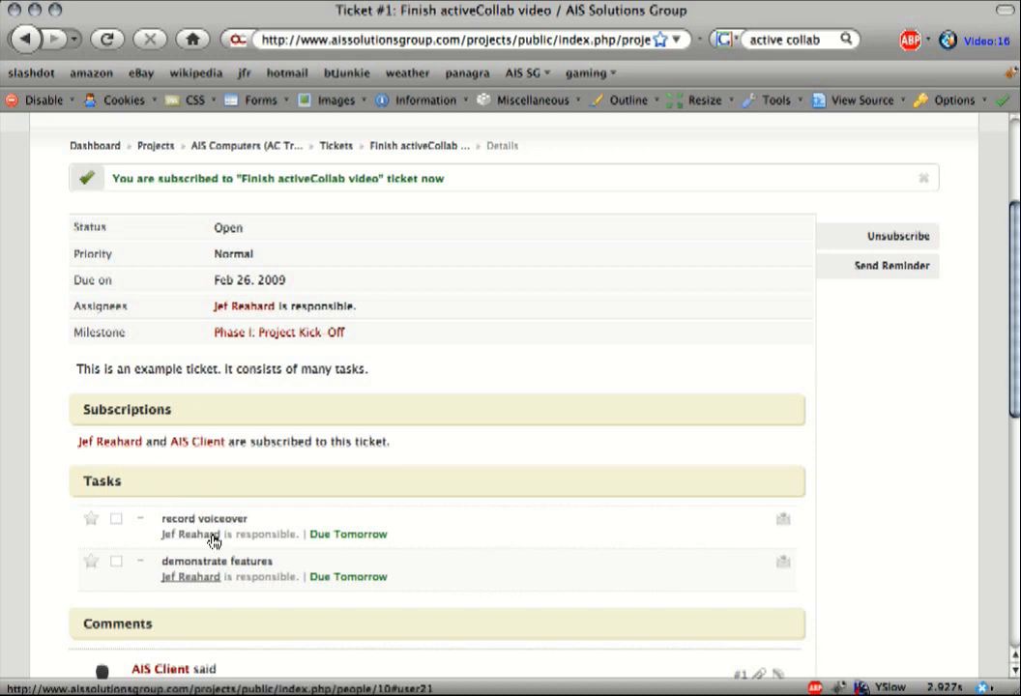
mouse_move(357, 543)
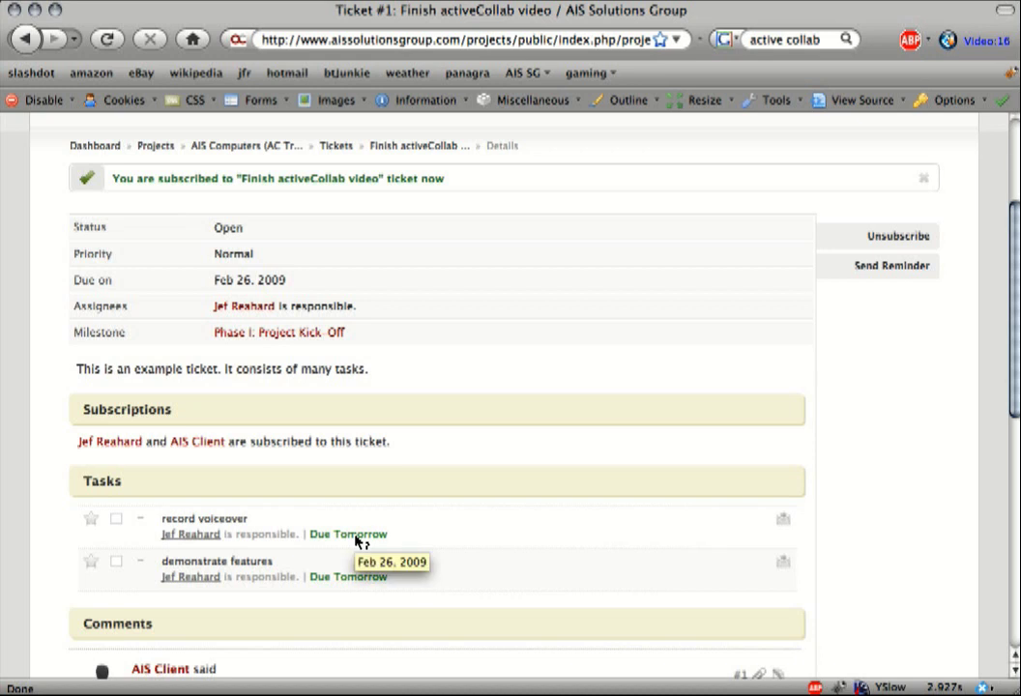
click(90, 527)
- Find record voiceover among the dashboard's Starred items, open it, and remove its star
scroll(406, 425, up, 5)
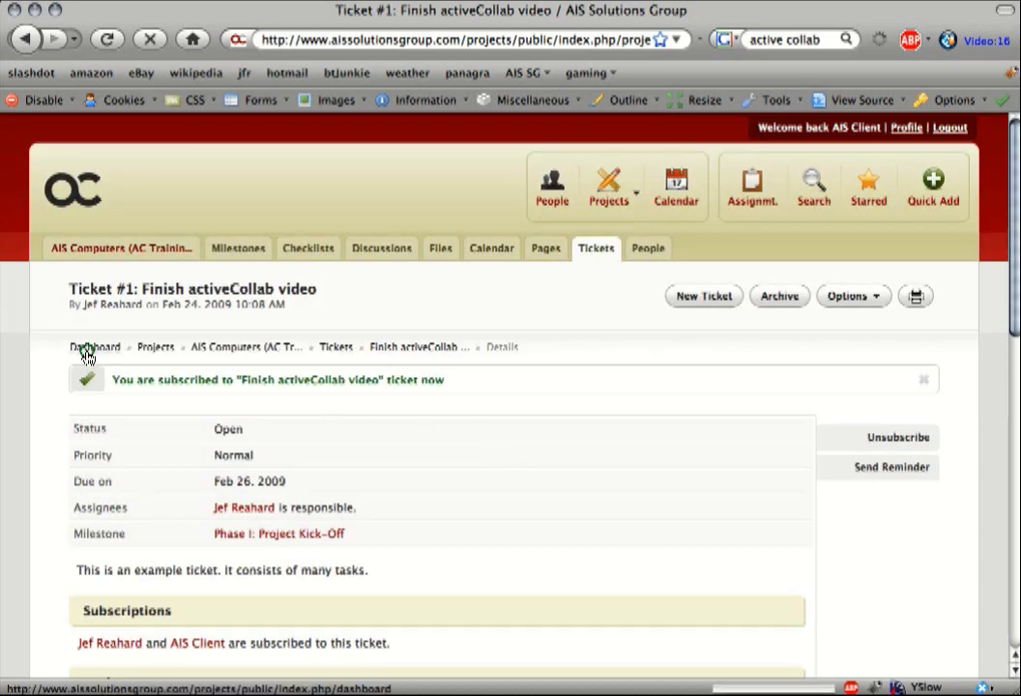
click(87, 356)
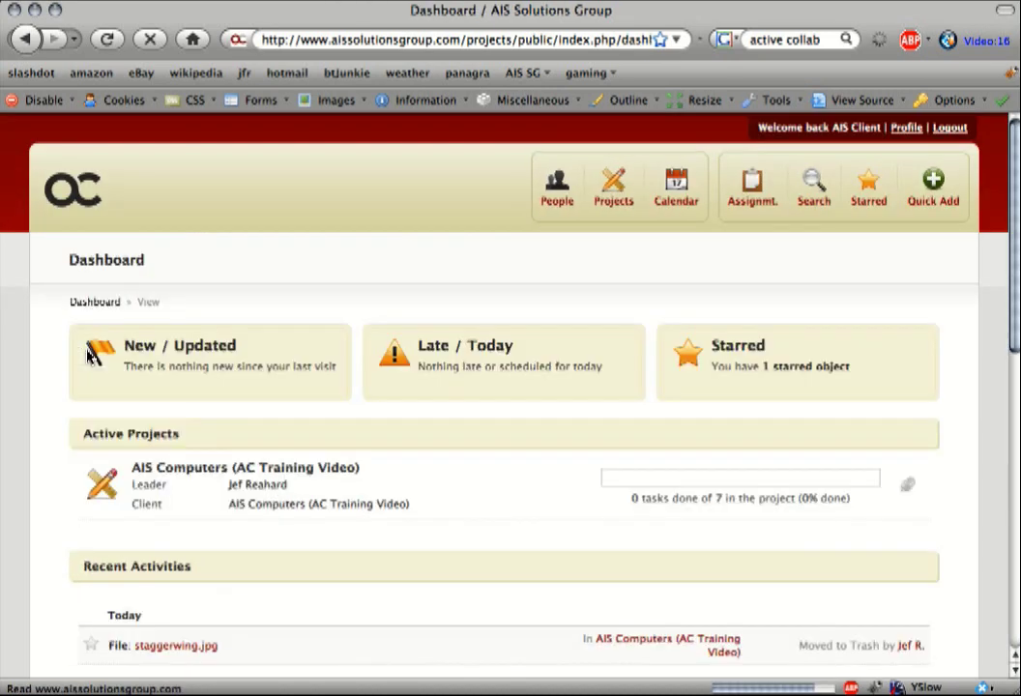
click(766, 377)
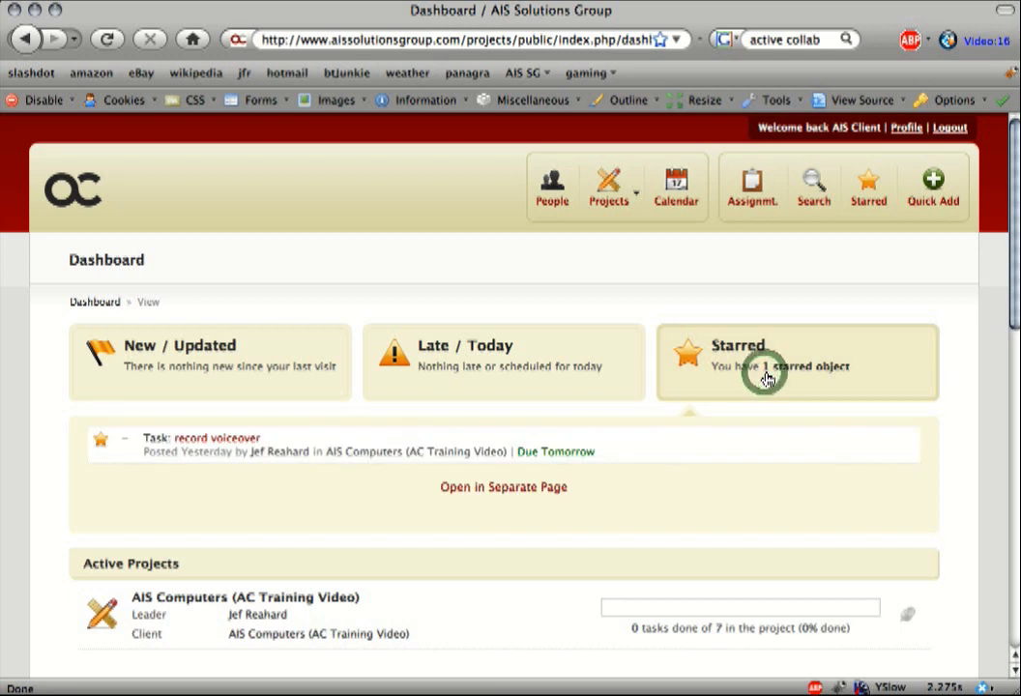
click(230, 444)
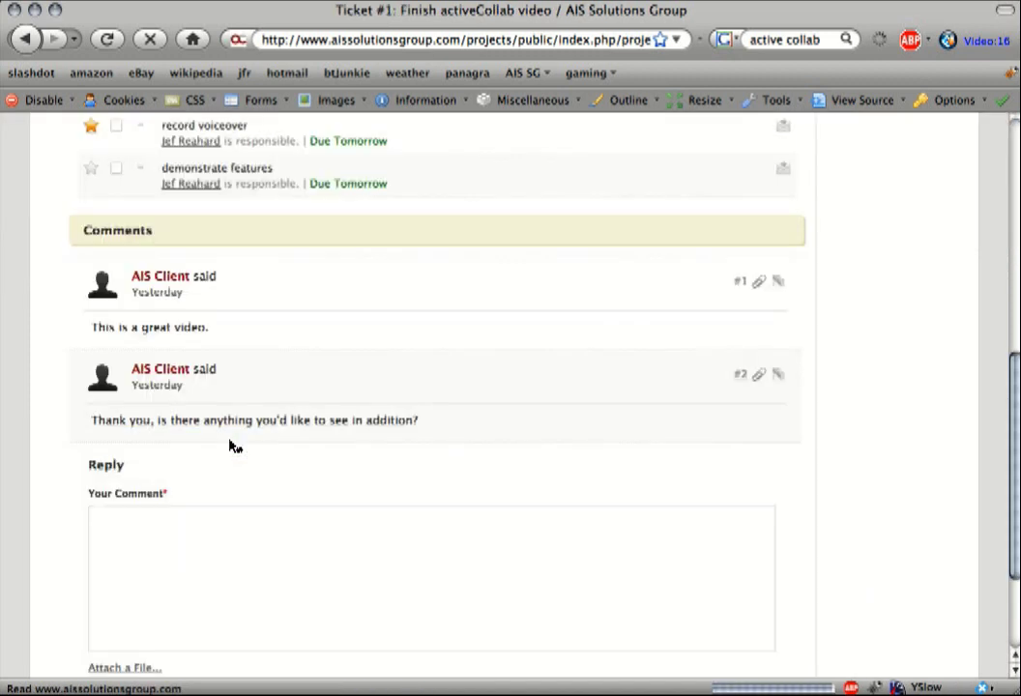
scroll(469, 367, up, 3)
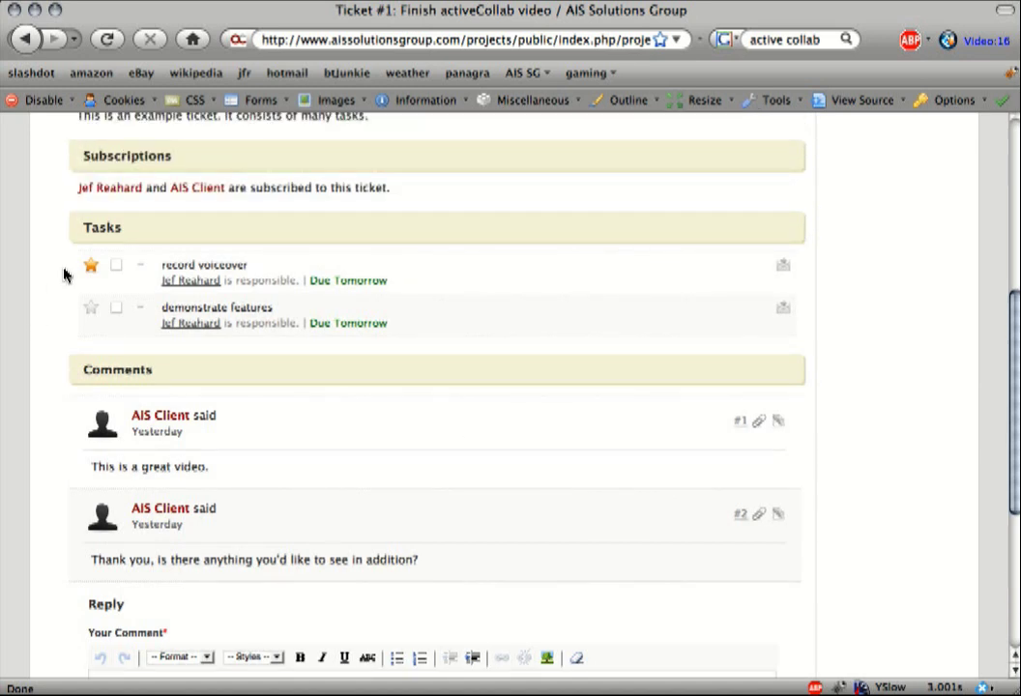
click(92, 269)
- Post the reply 'Yes, I'd like to know how much longer this video is going to run?'
scroll(486, 362, down, 1)
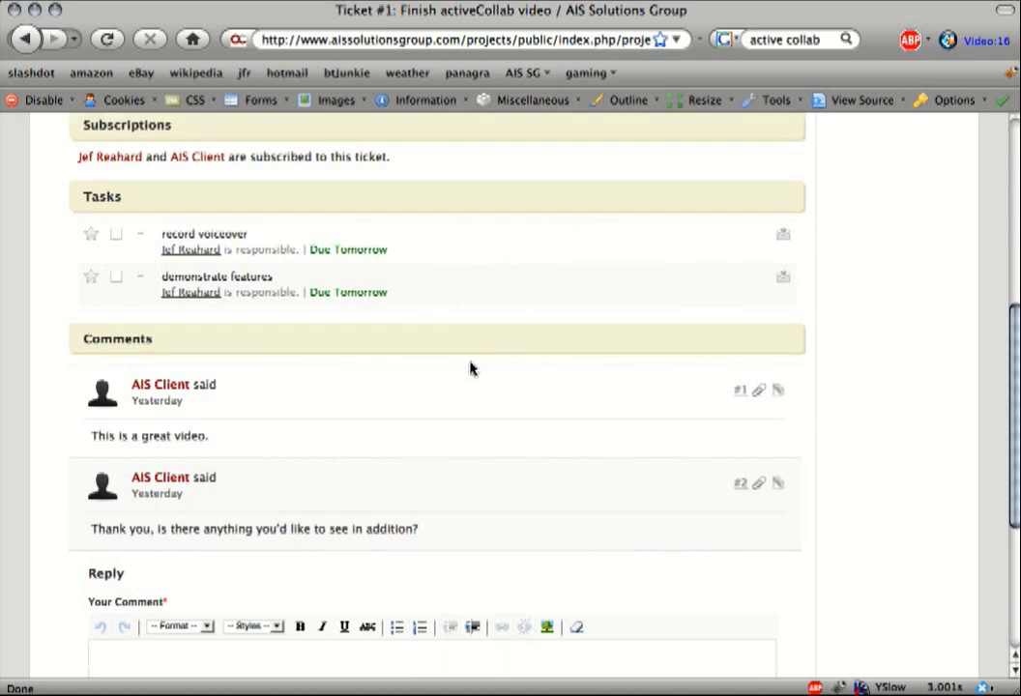
scroll(472, 368, down, 3)
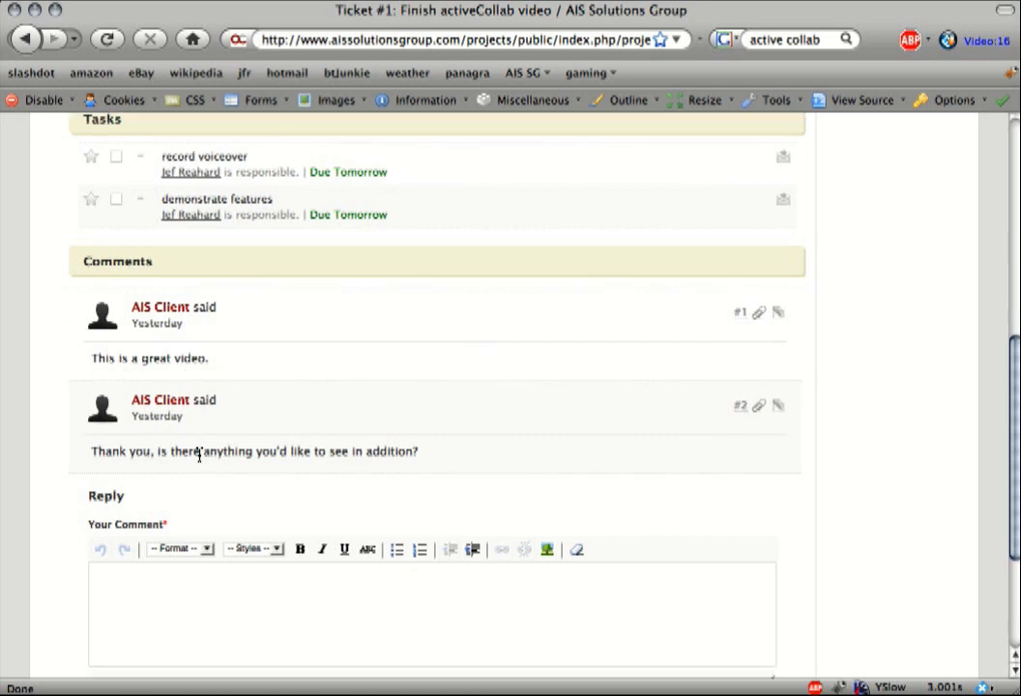
scroll(372, 456, down, 2)
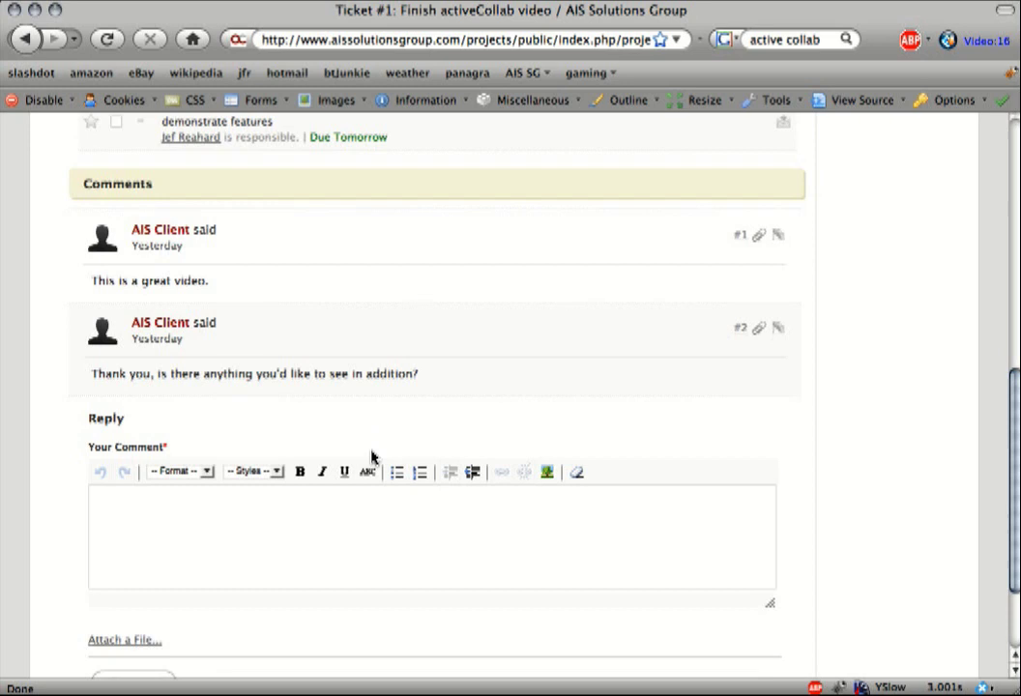
click(294, 522)
text(Yes, )
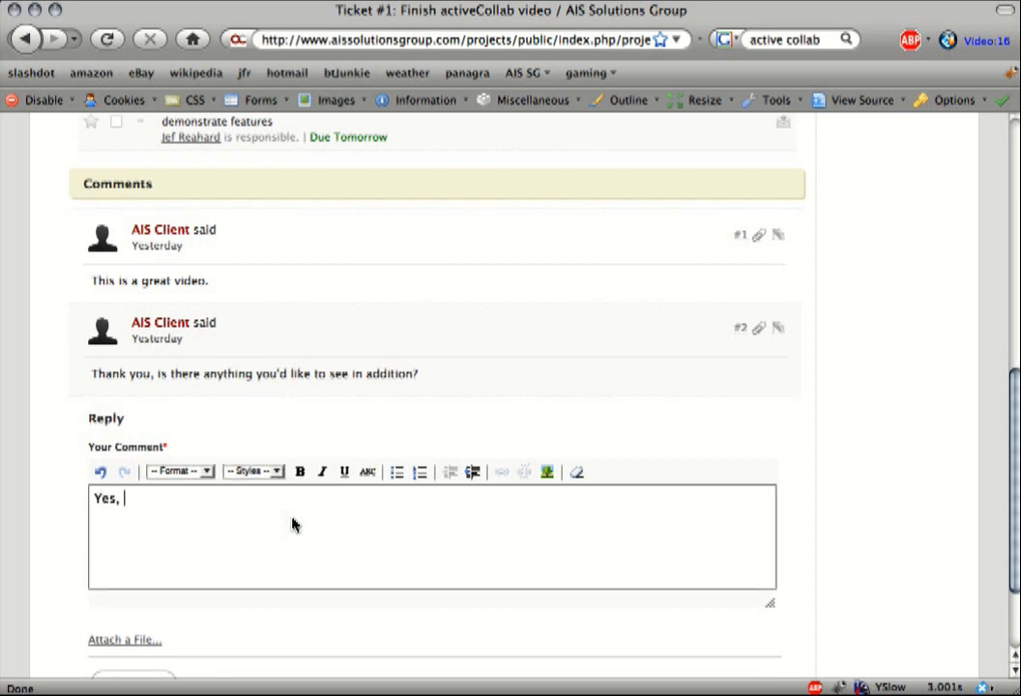
text(I'd like to know )
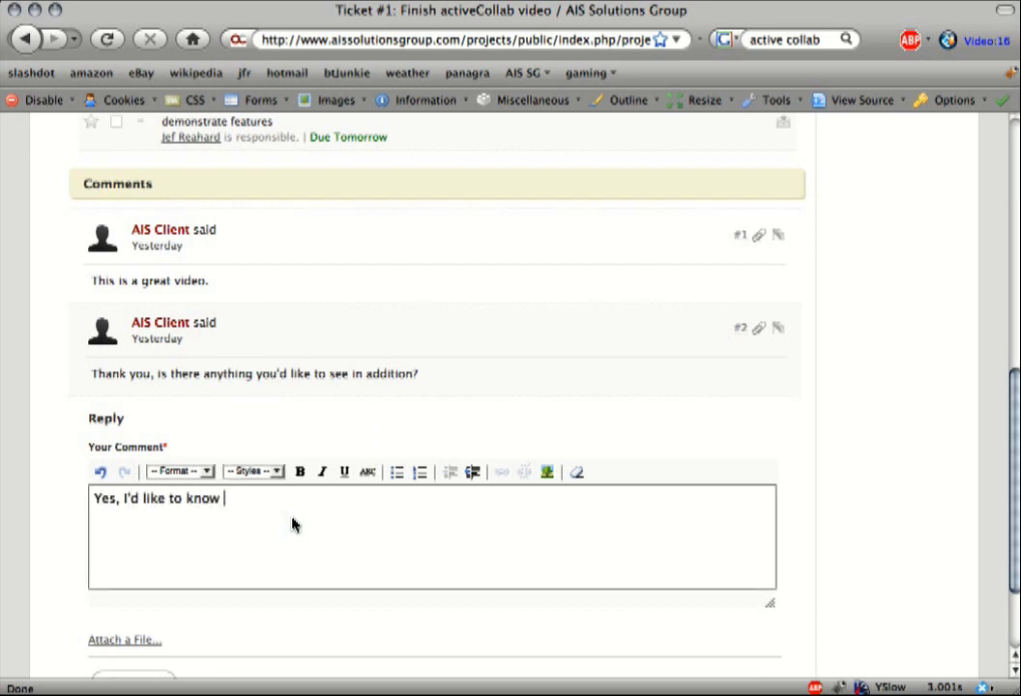
text(how much longer this video is going )
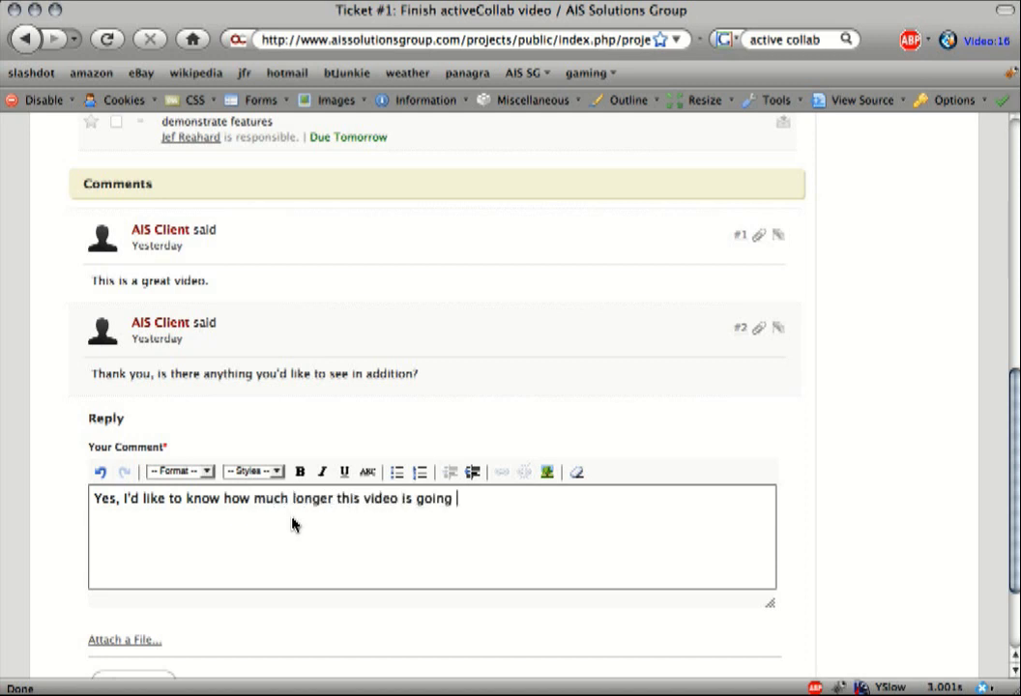
text(to run?)
scroll(290, 522, down, 3)
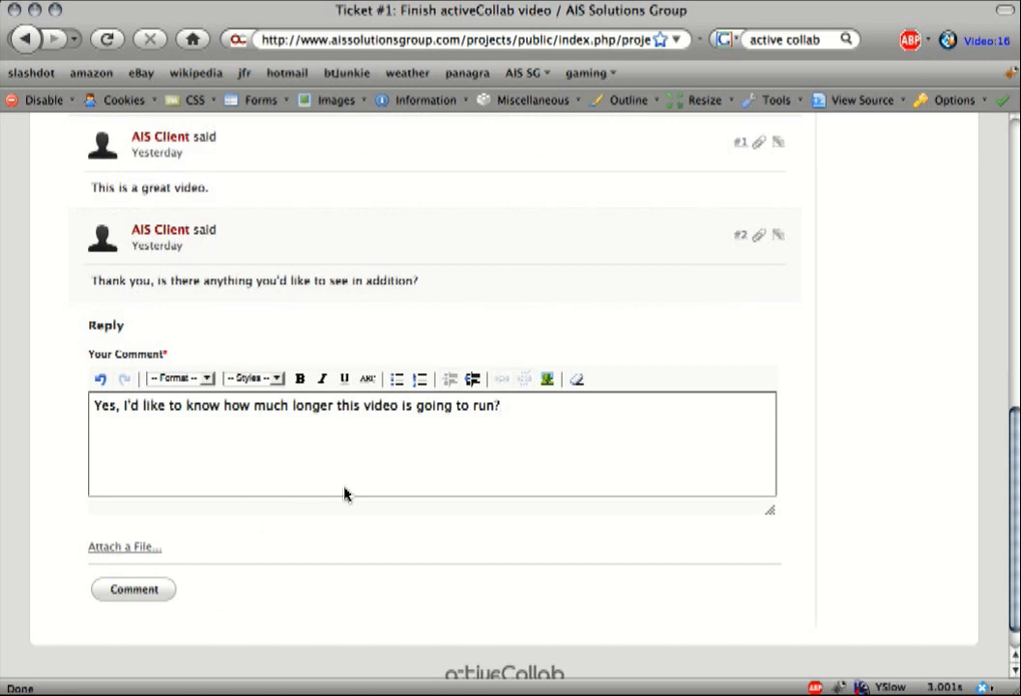
click(142, 597)
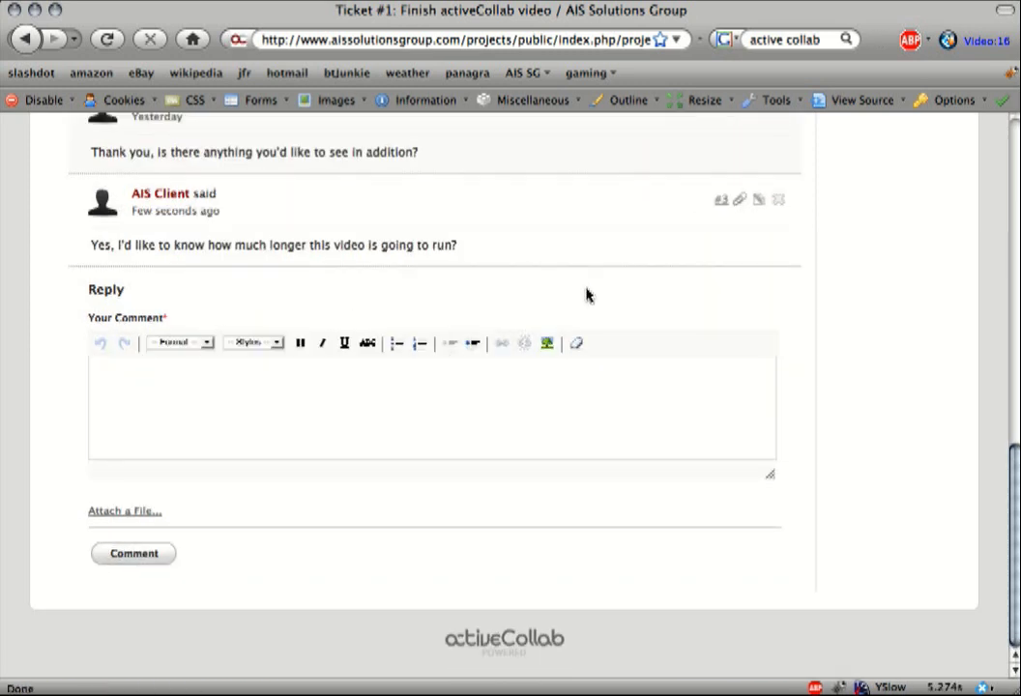
scroll(587, 293, up, 4)
- Return to the top of the ticket page and go to the project's Milestones list
scroll(572, 299, up, 8)
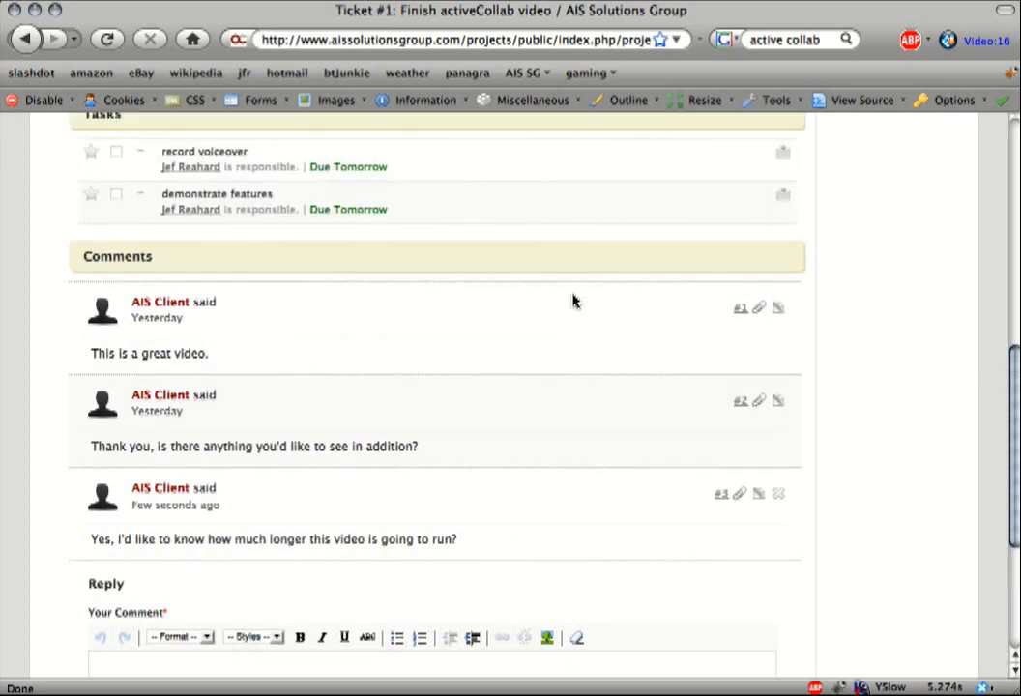
scroll(566, 318, up, 8)
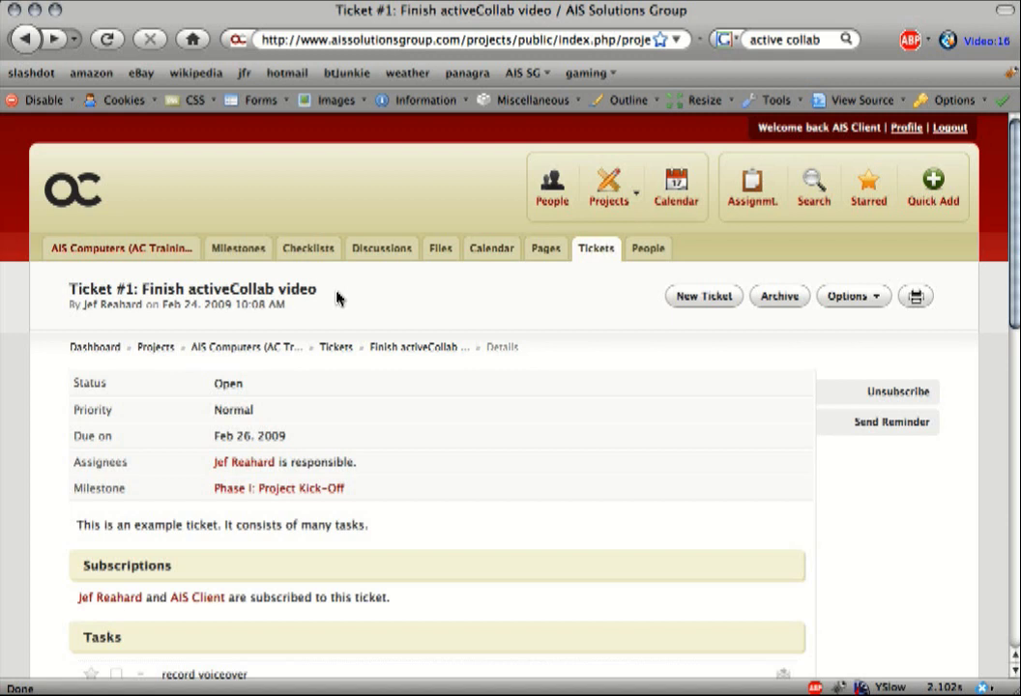
click(354, 292)
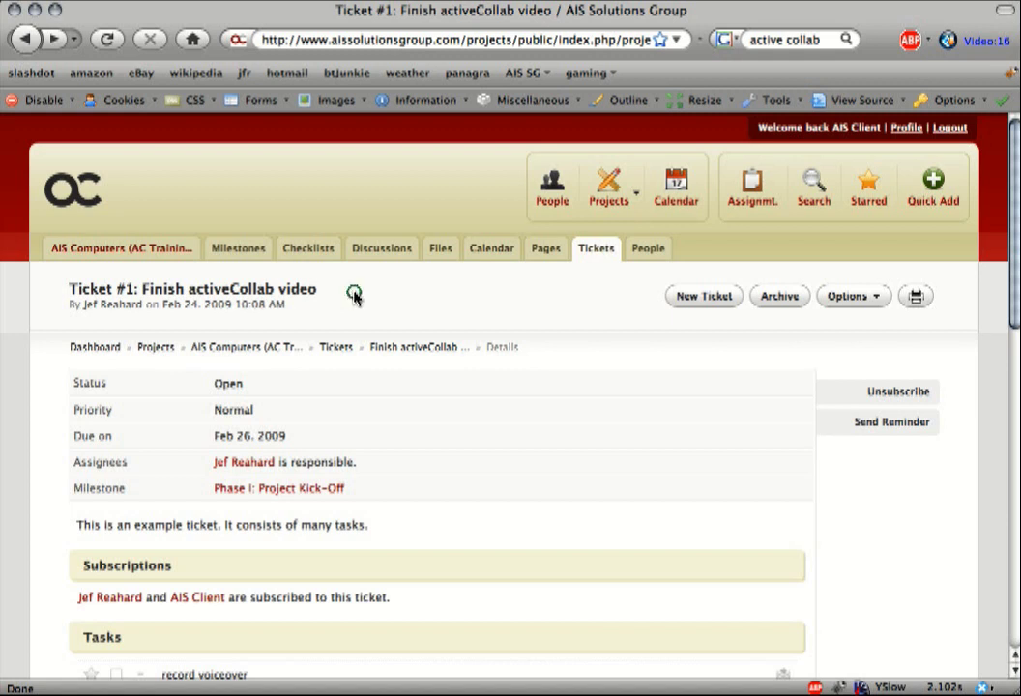
click(242, 259)
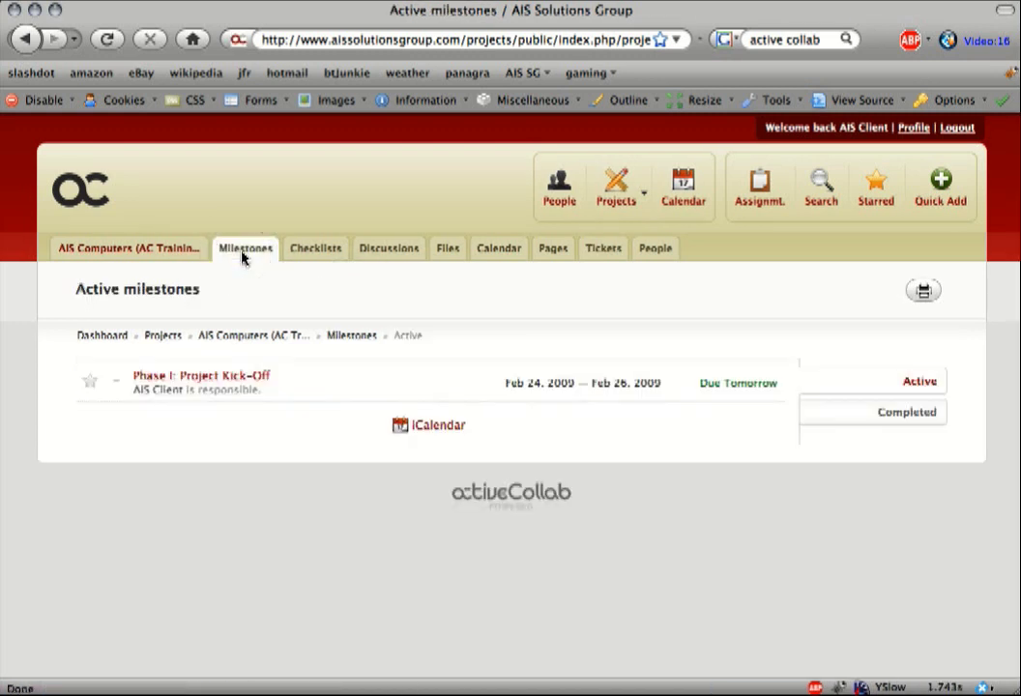
- Open the Phase I: Project Kick-Off milestone and start a new ticket in it
click(223, 381)
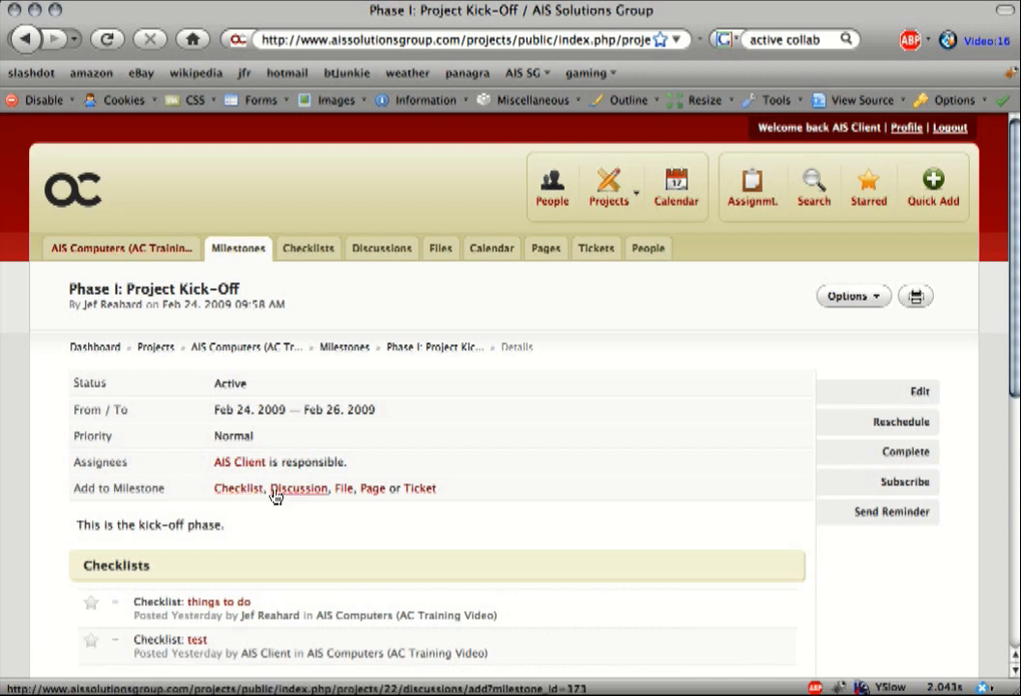
click(419, 490)
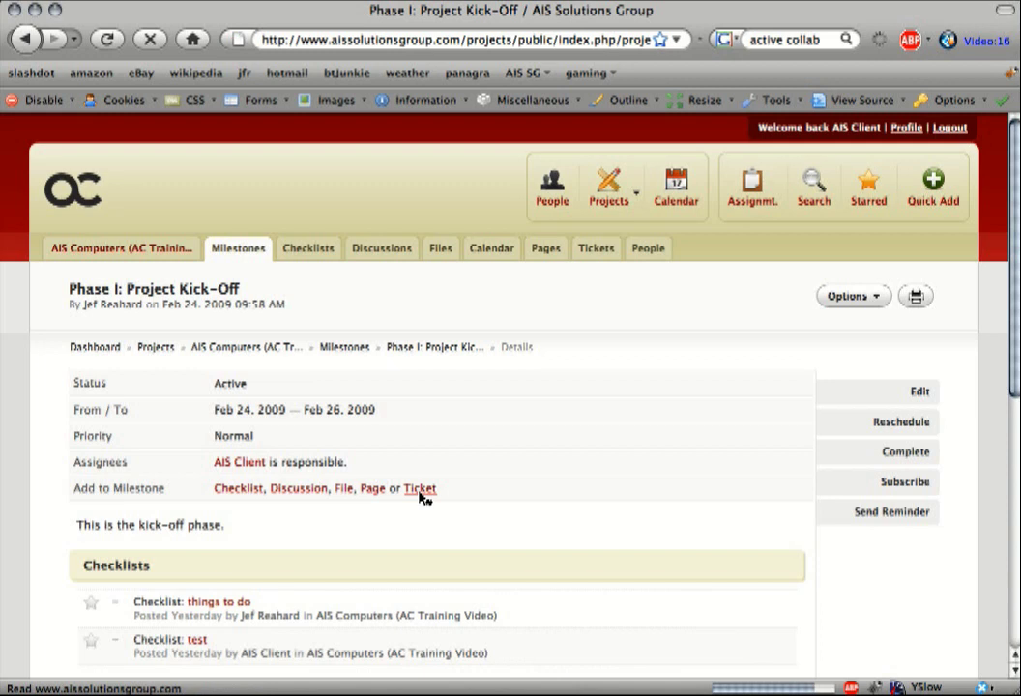
- Enter summary 'example ticket' and description 'This is a new work item.'
click(264, 400)
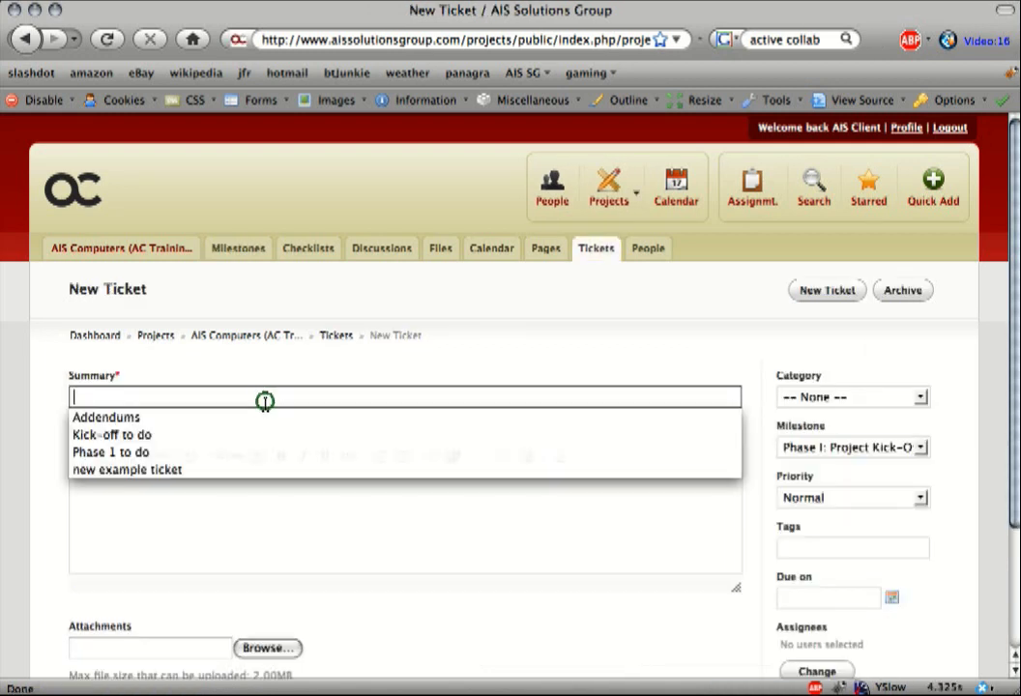
text(examp)
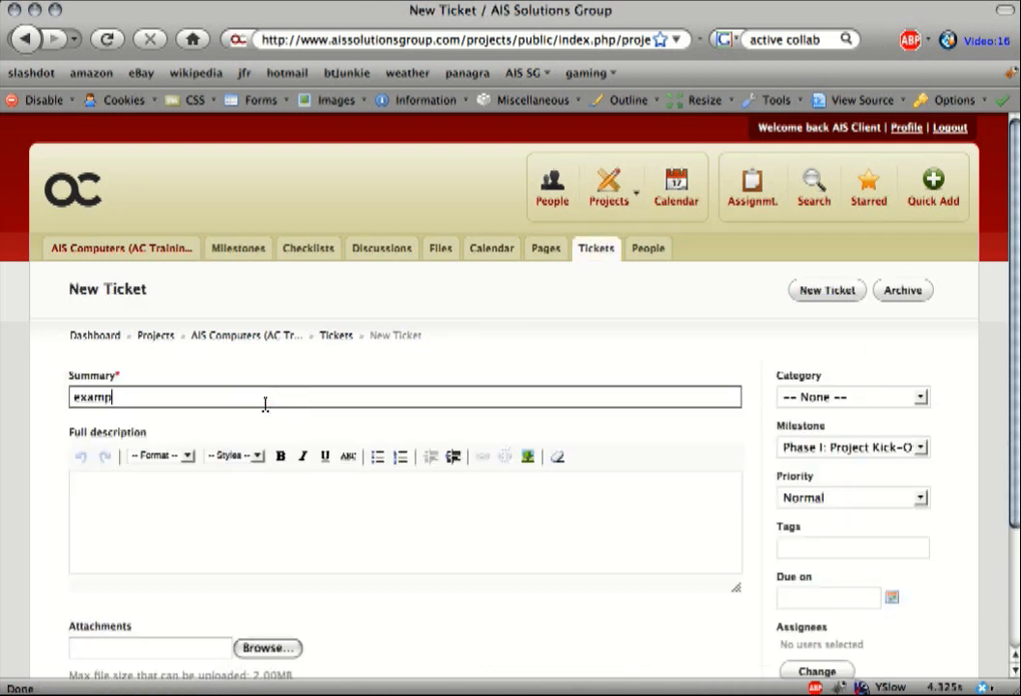
text(le ticket)
key(Tab)
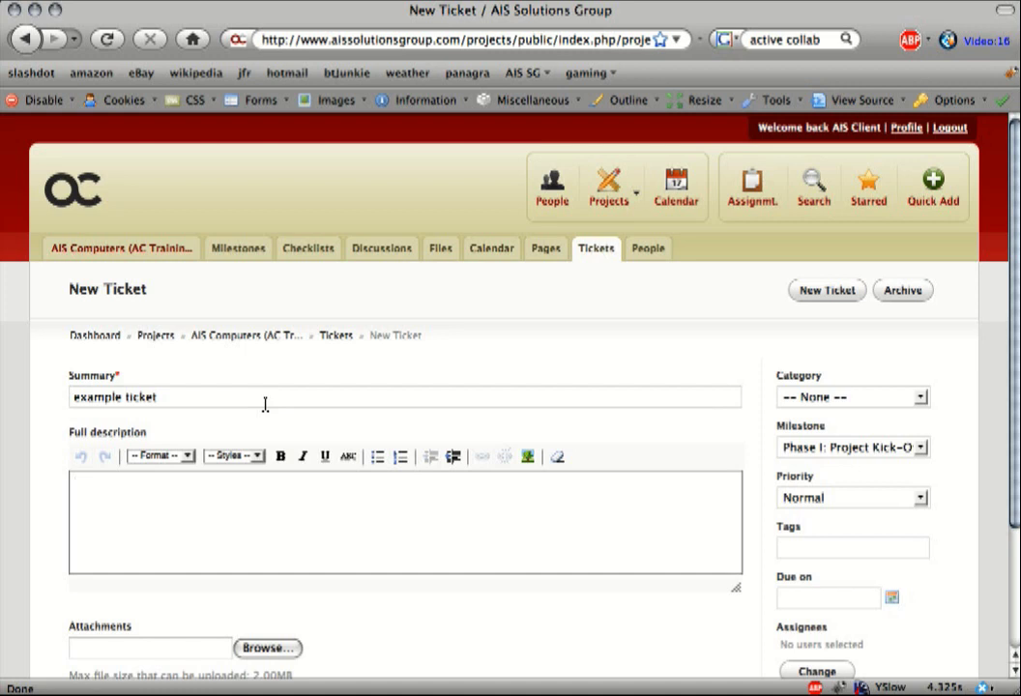
text(This is a new )
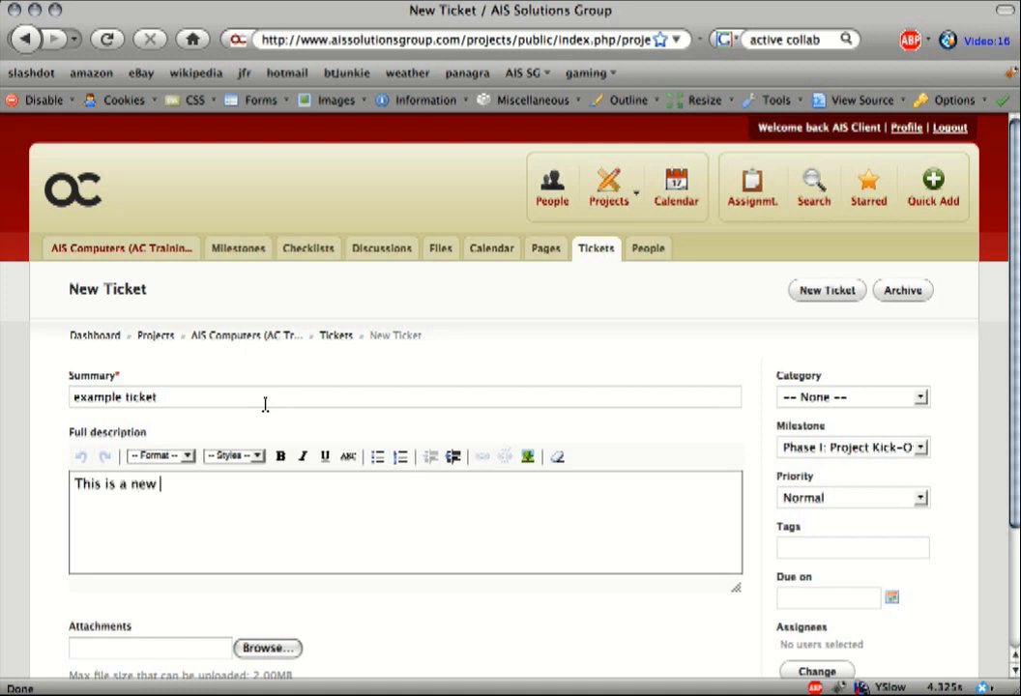
text(work item.)
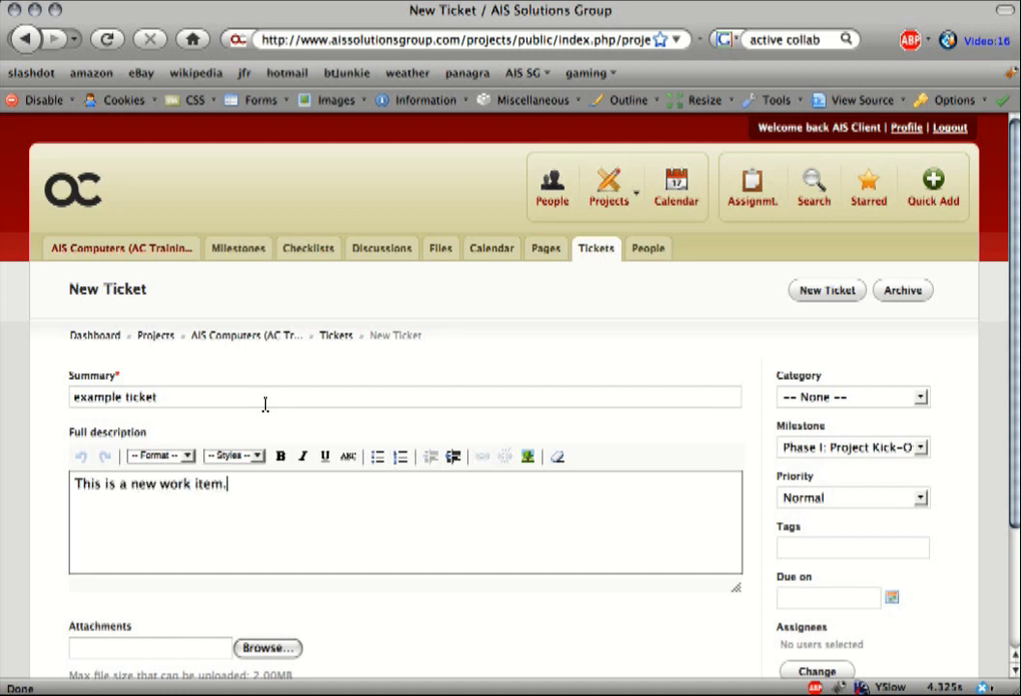
- Set category General, keeping milestone Phase I: Project Kick-Off and priority Normal
click(921, 398)
click(899, 426)
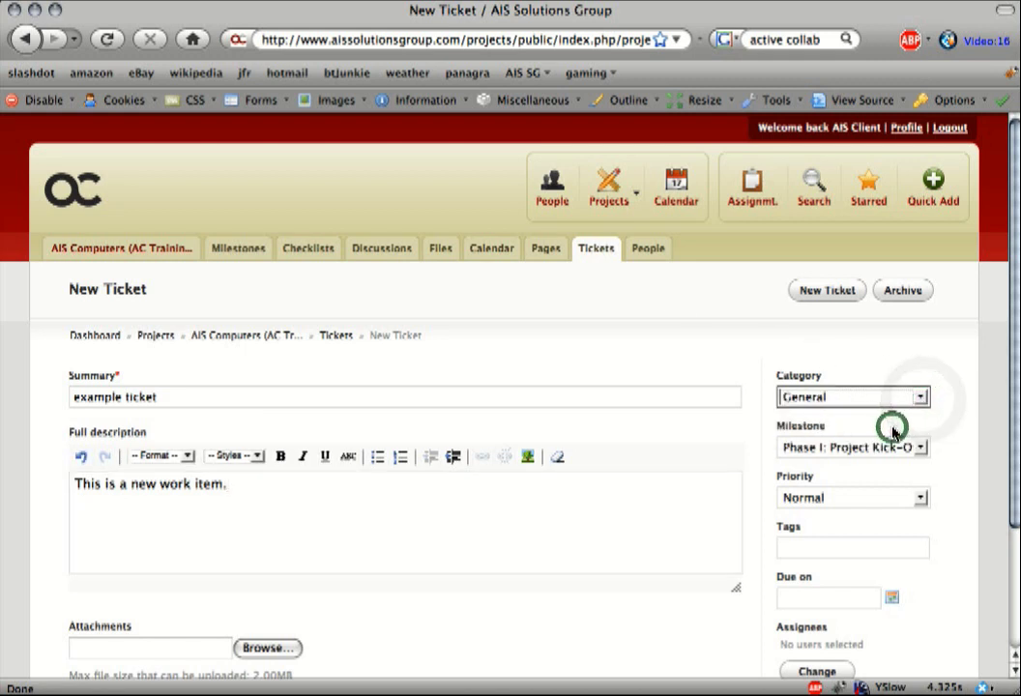
click(922, 358)
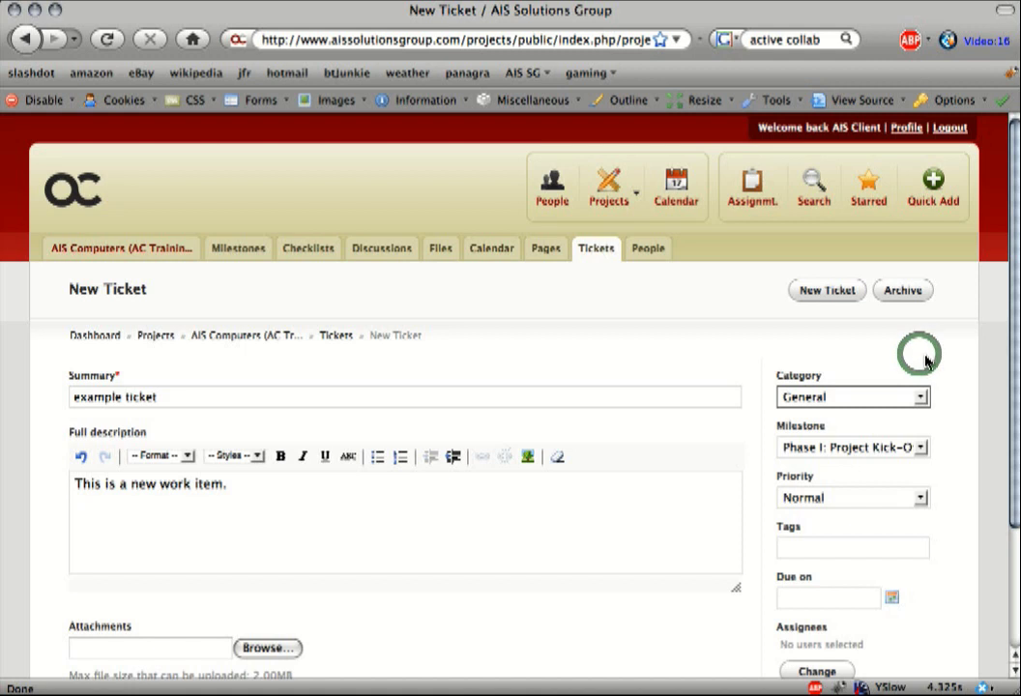
click(920, 449)
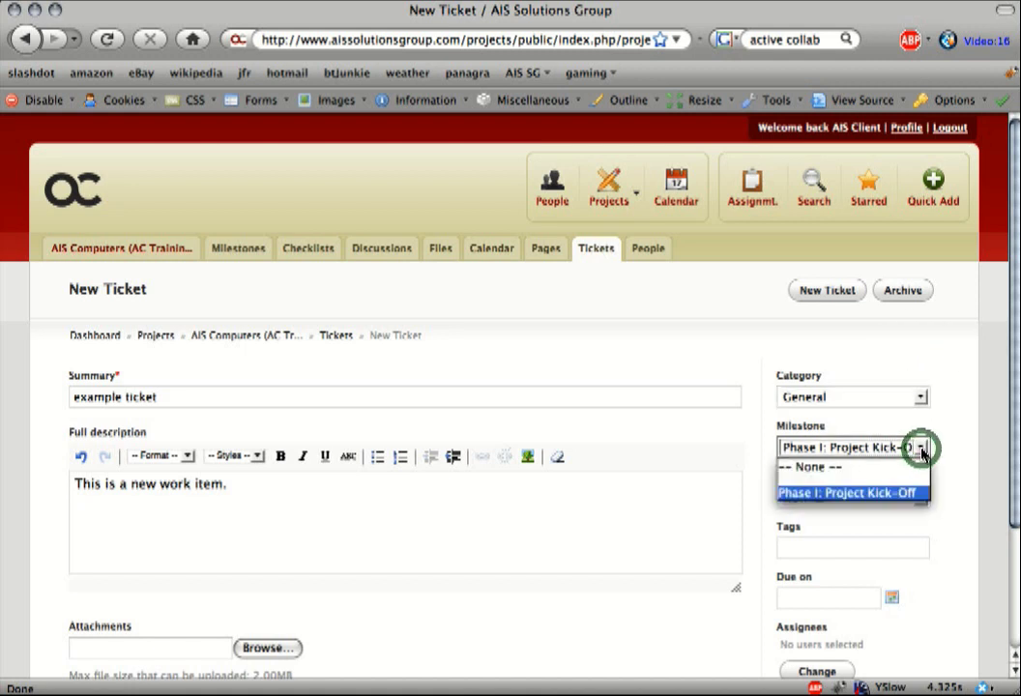
click(876, 447)
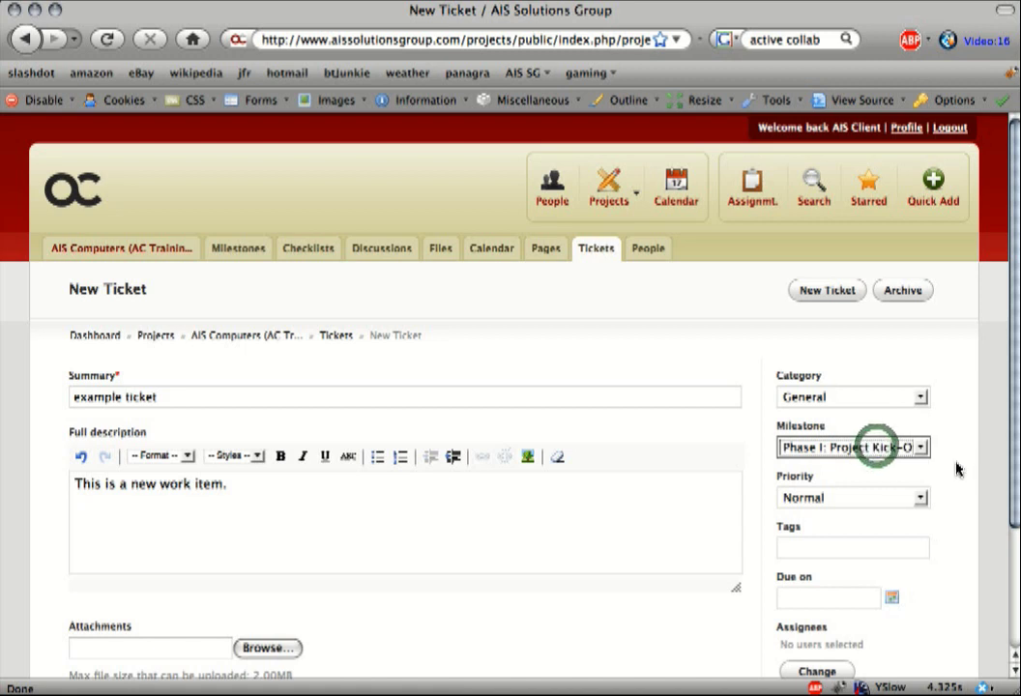
click(920, 496)
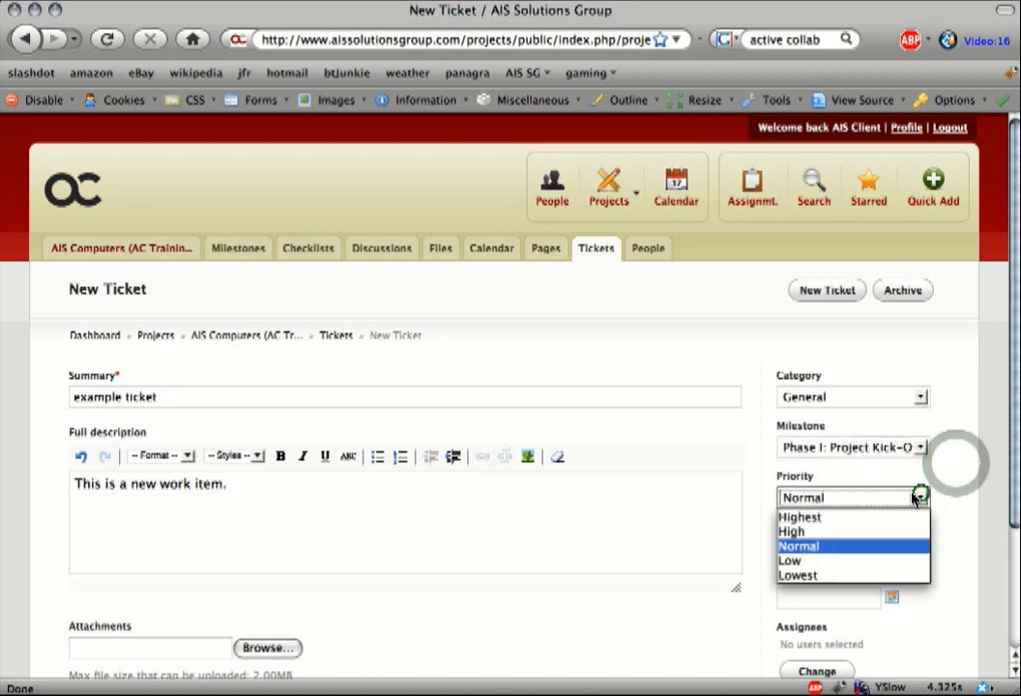
click(830, 548)
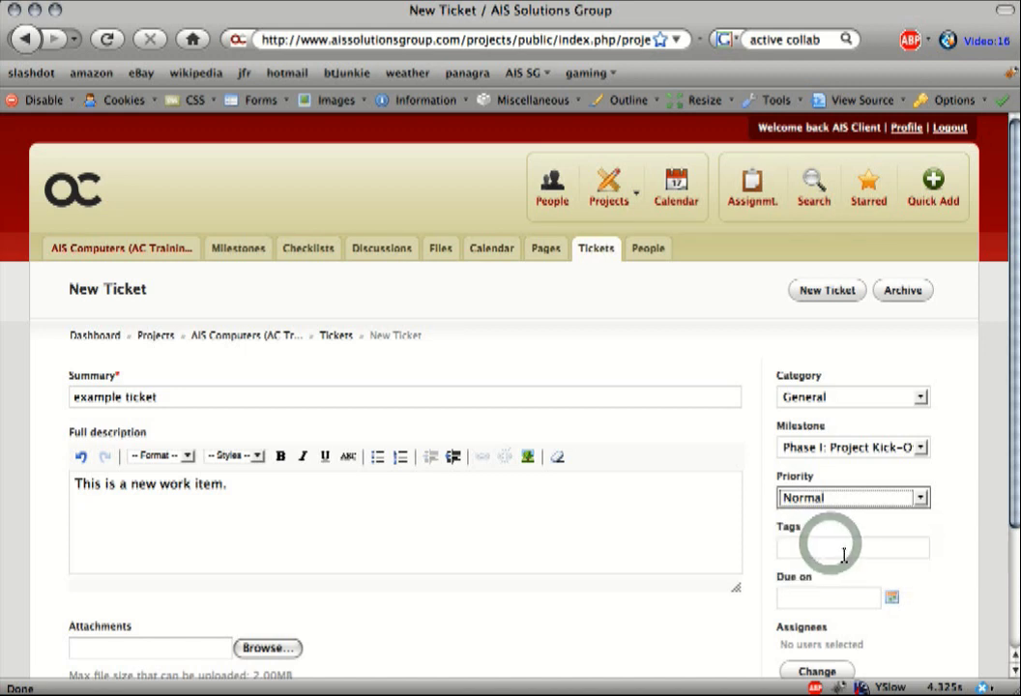
click(843, 554)
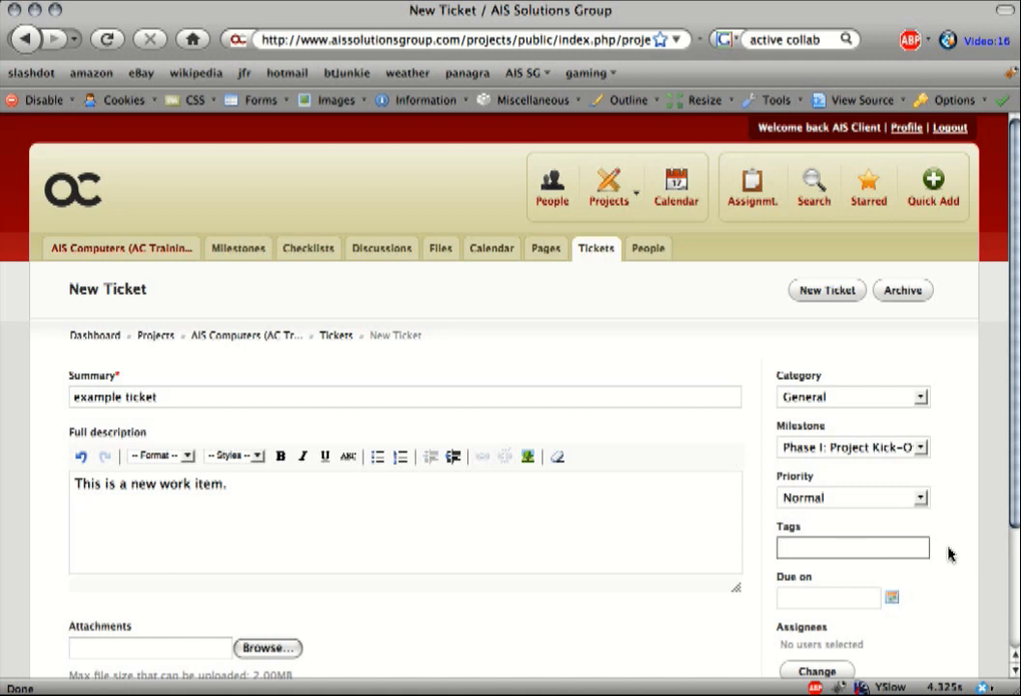
scroll(947, 551, down, 3)
- Set due date February 26, 2009, assign the AIS Solutions Group member, and submit the ticket
click(891, 523)
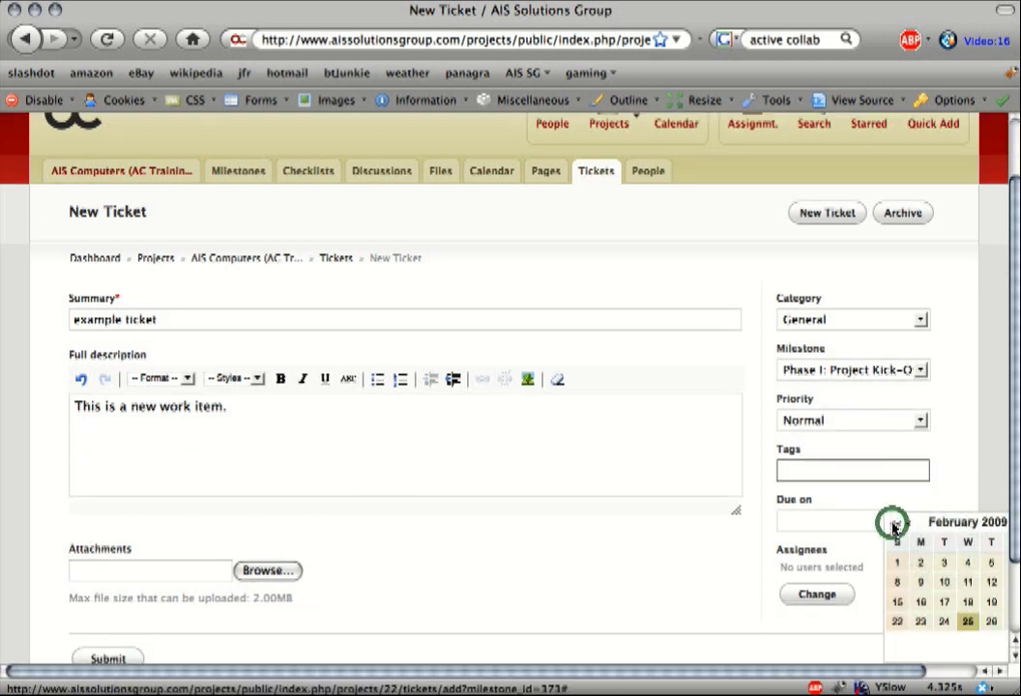
click(991, 624)
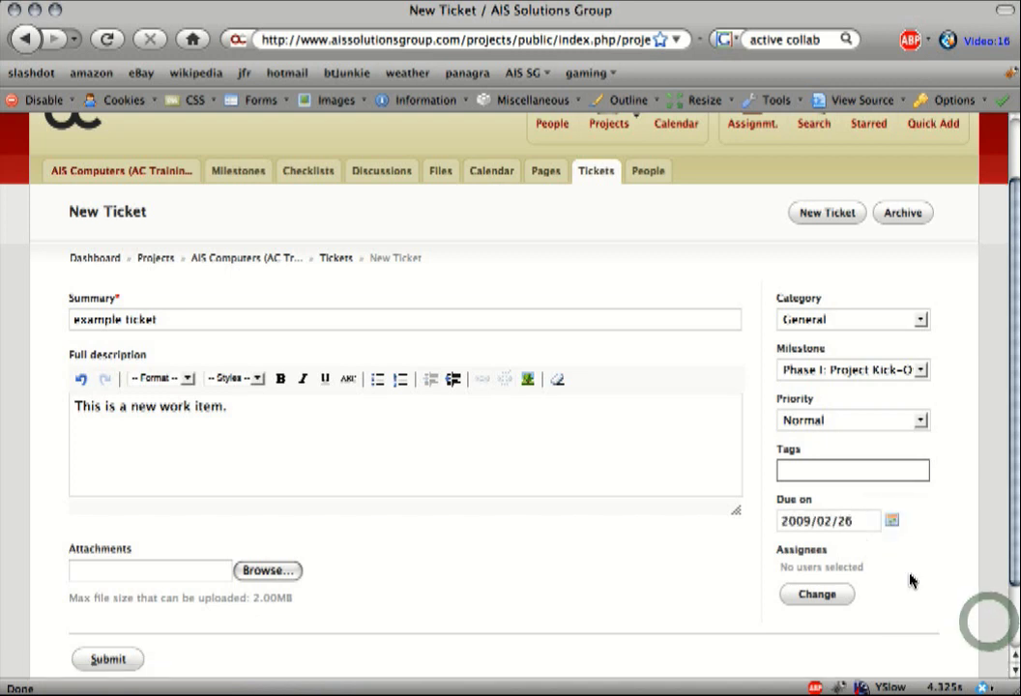
click(827, 597)
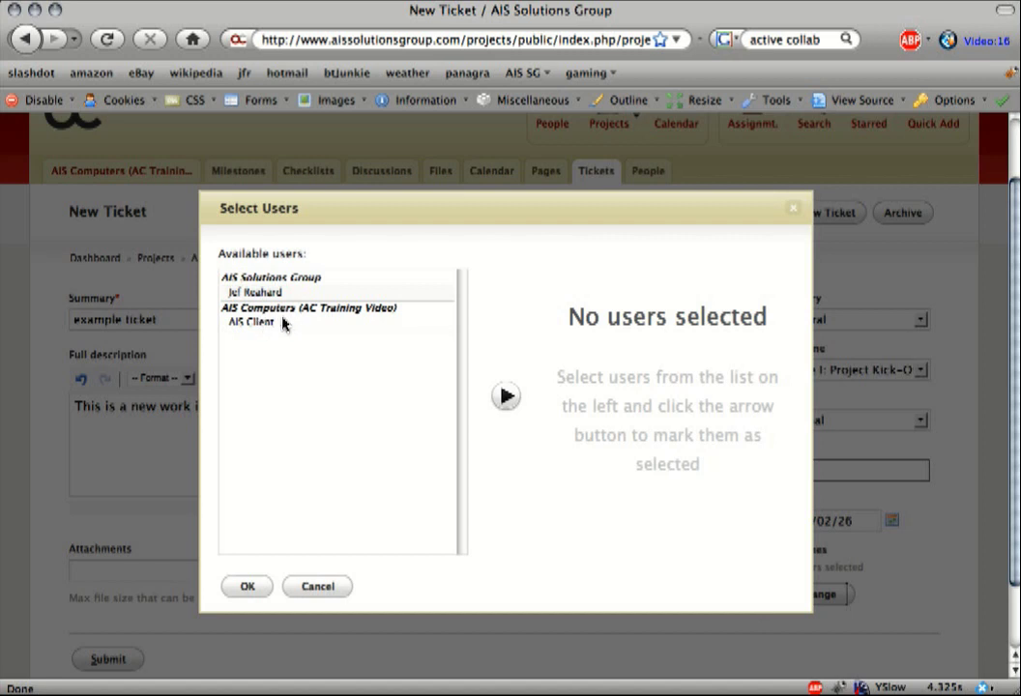
click(264, 292)
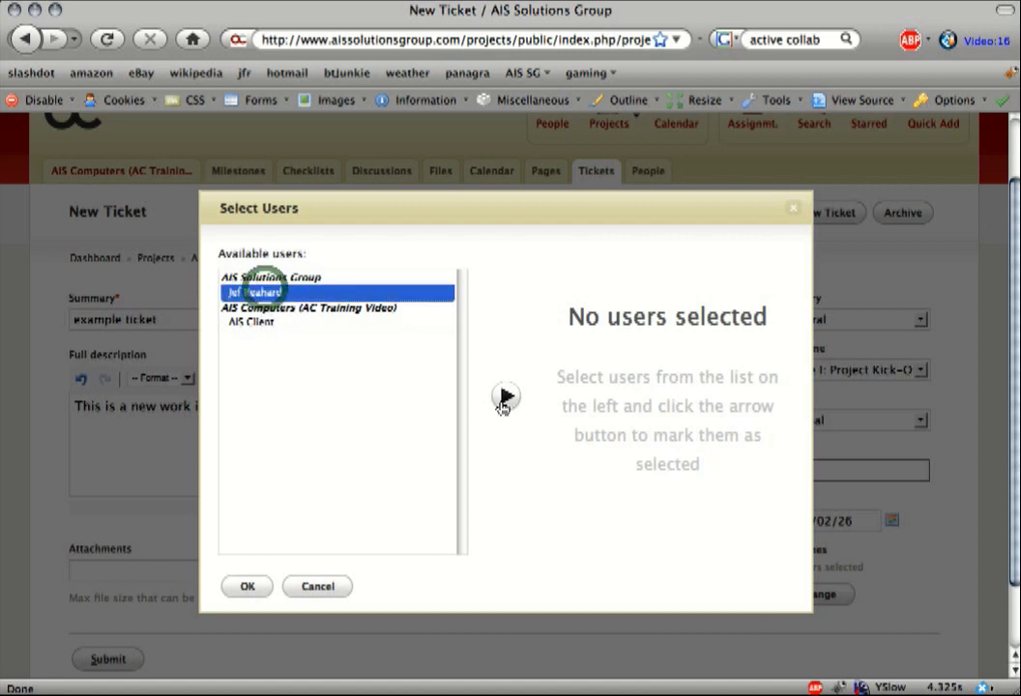
click(506, 396)
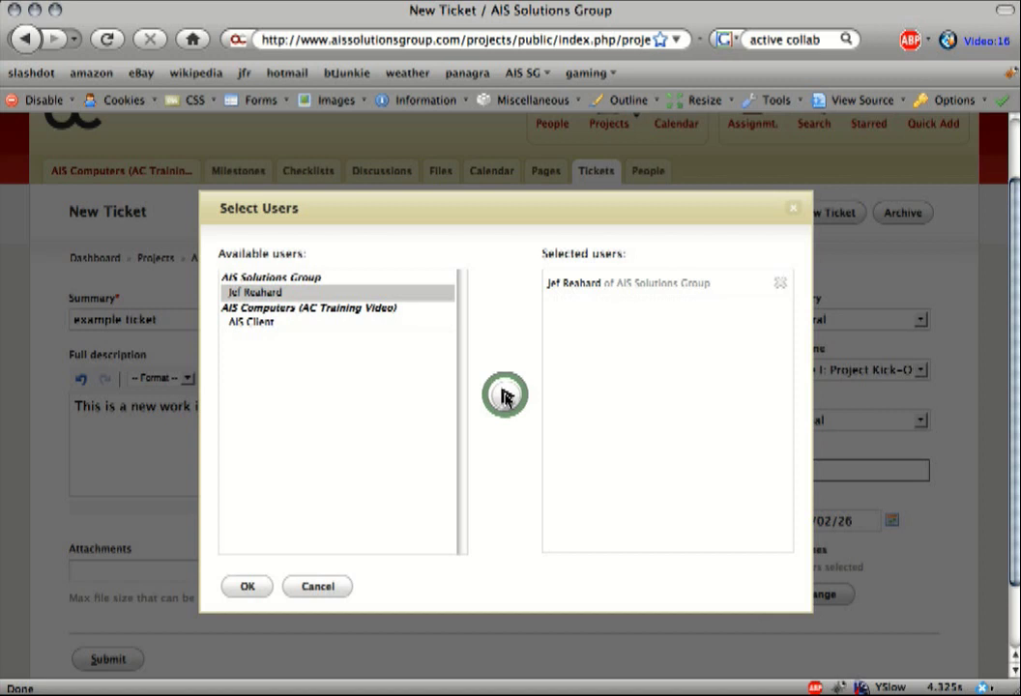
click(247, 584)
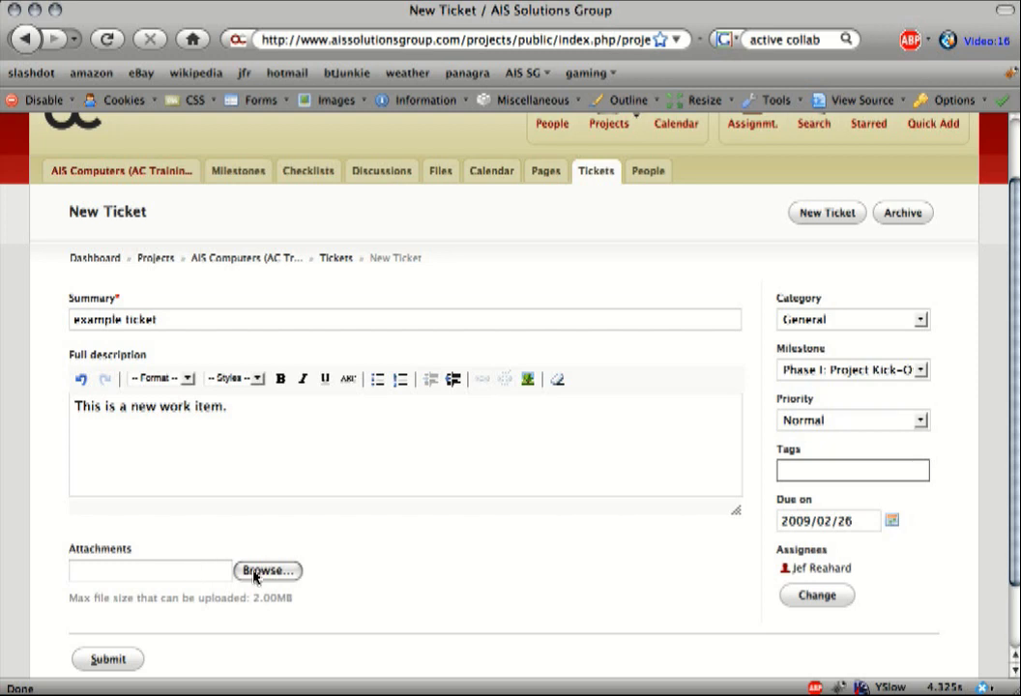
scroll(210, 567, down, 3)
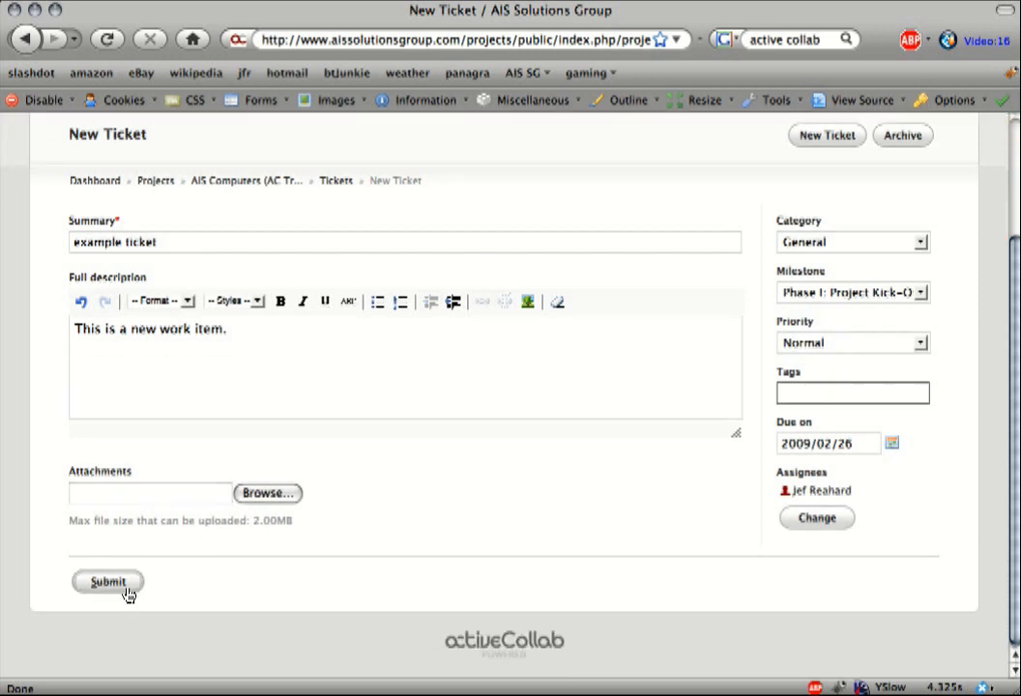
click(114, 586)
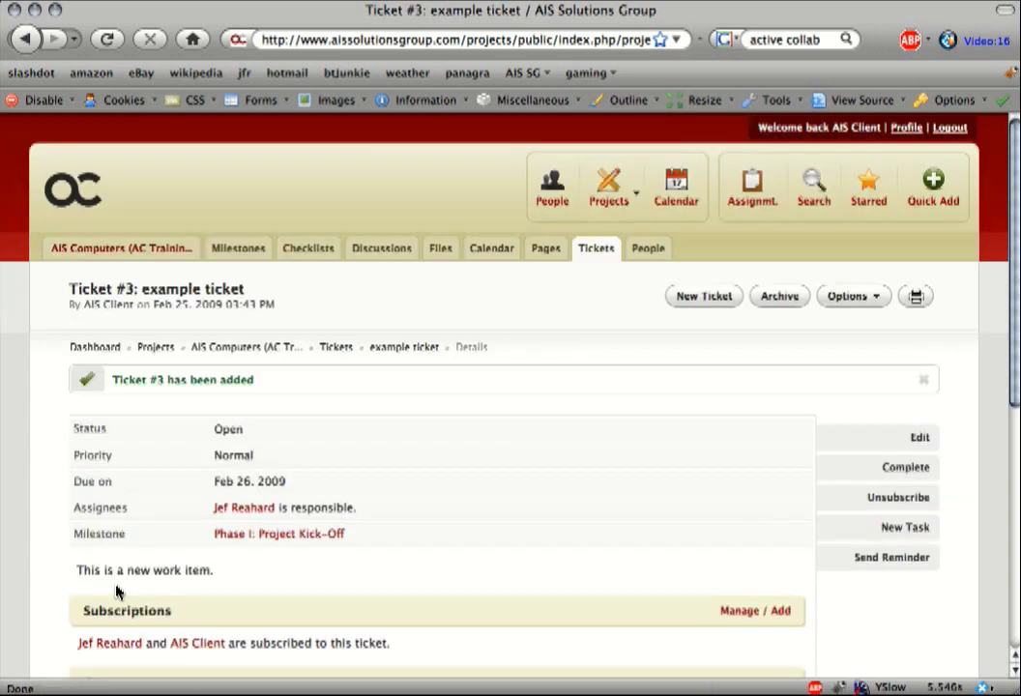
- Scroll through the new Ticket #3: example ticket page to review its details
scroll(437, 394, down, 3)
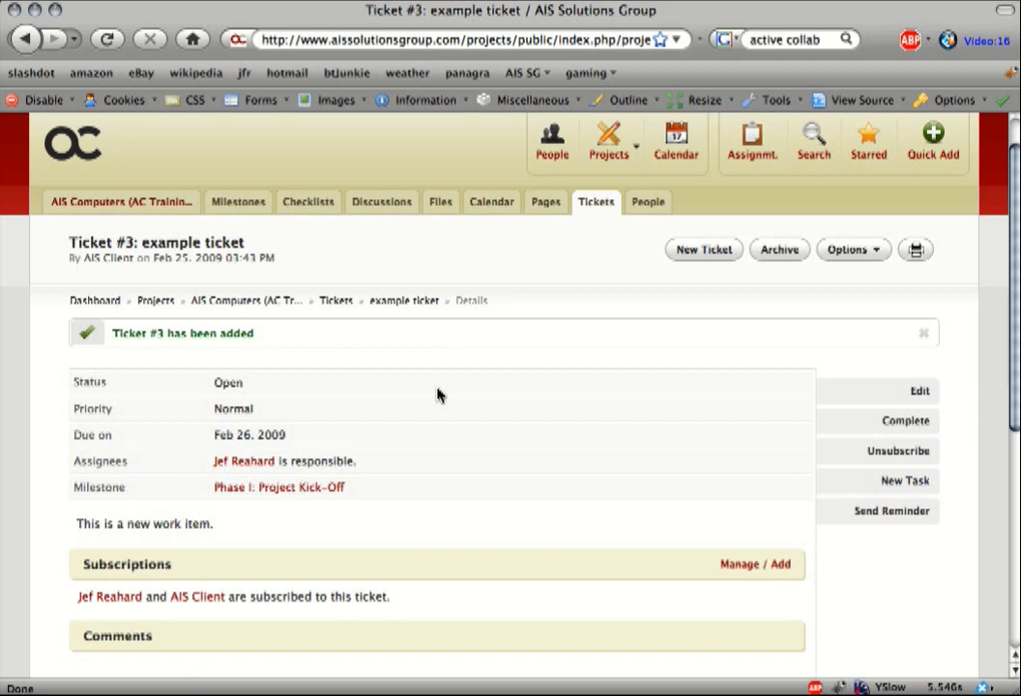
scroll(437, 394, down, 1)
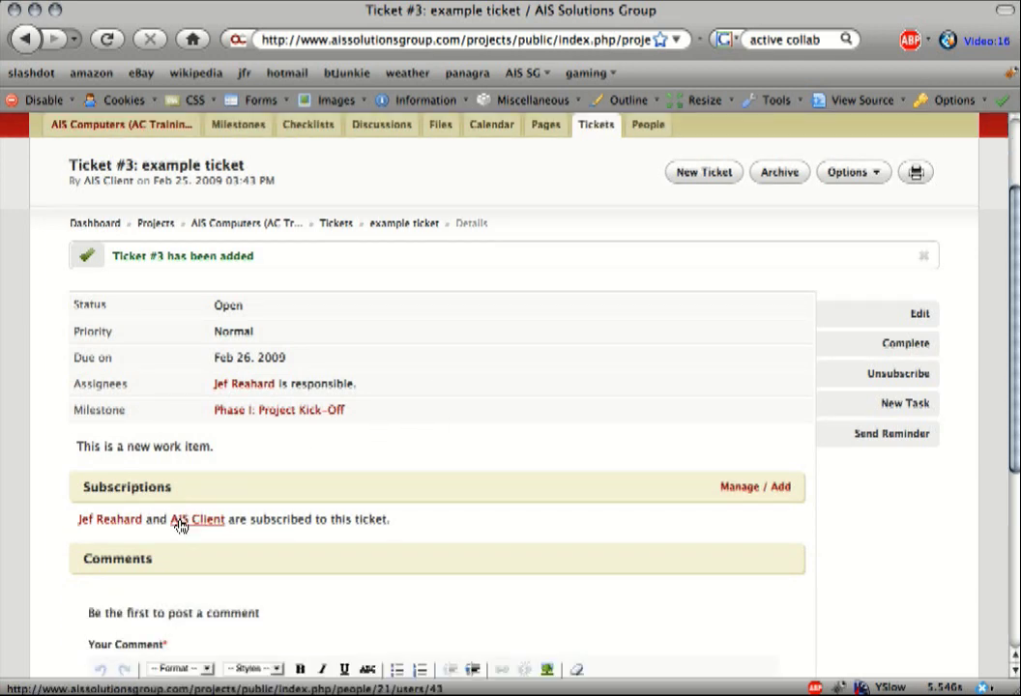
scroll(480, 494, down, 3)
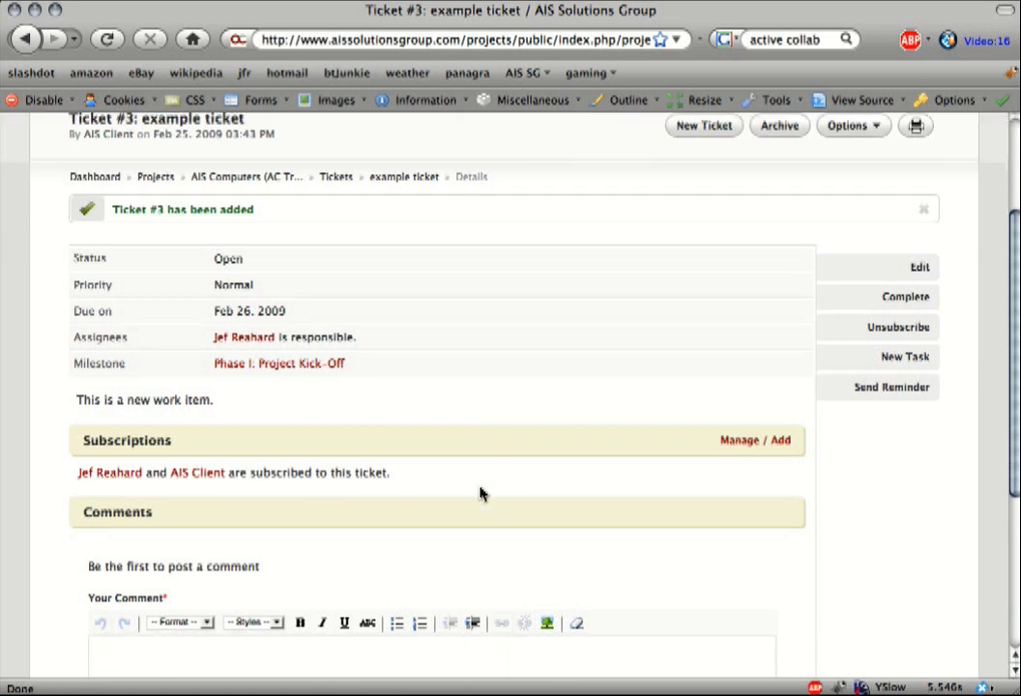
scroll(467, 445, up, 3)
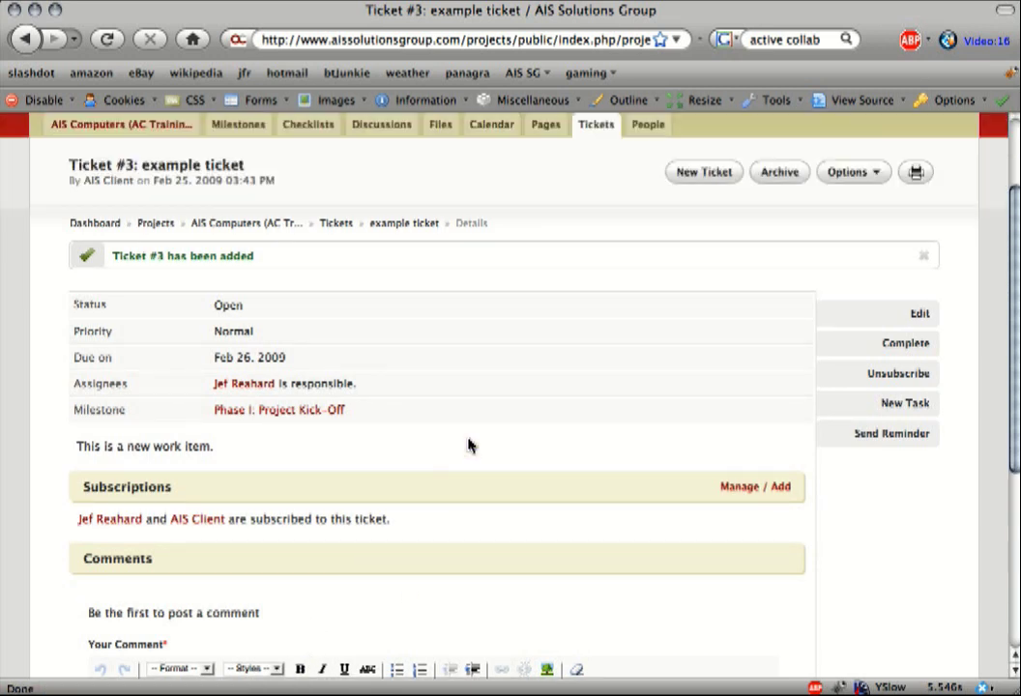
scroll(462, 450, up, 4)
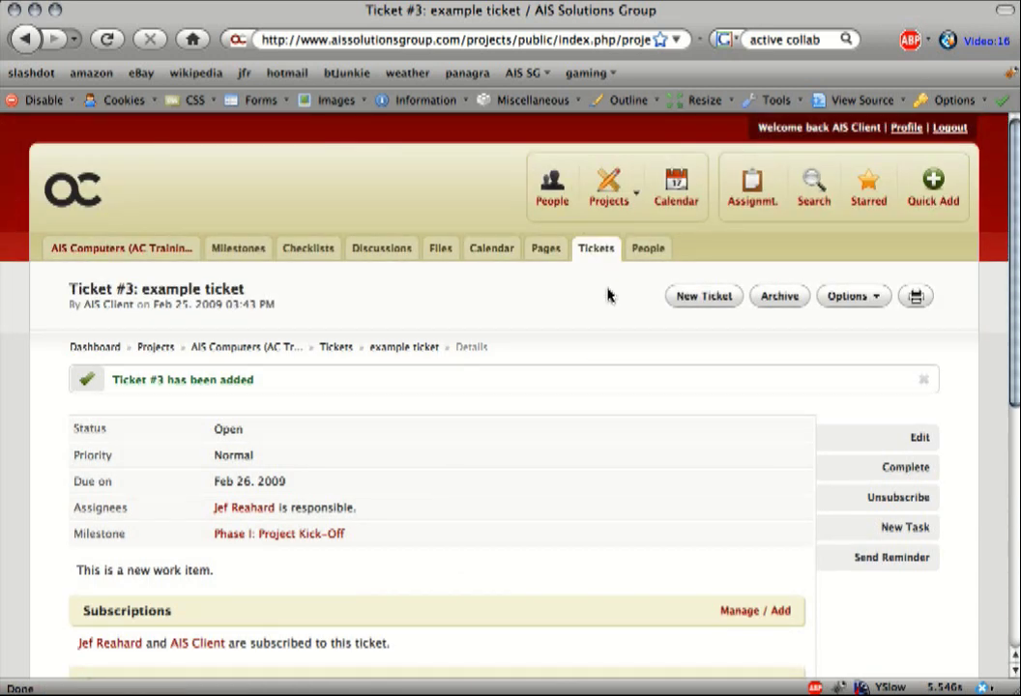
click(598, 251)
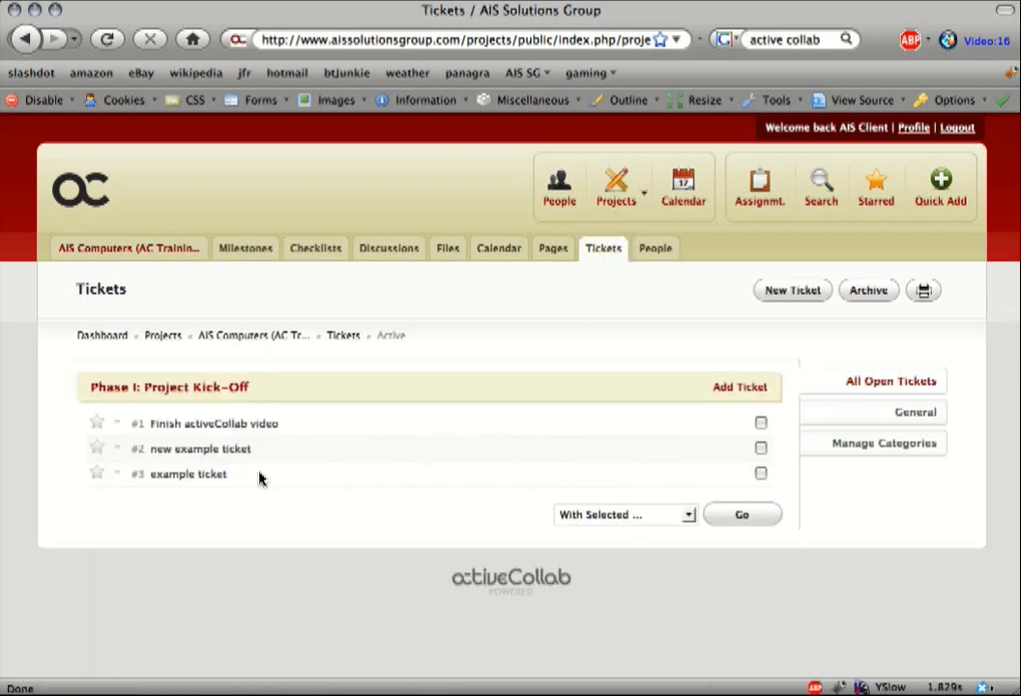
click(195, 474)
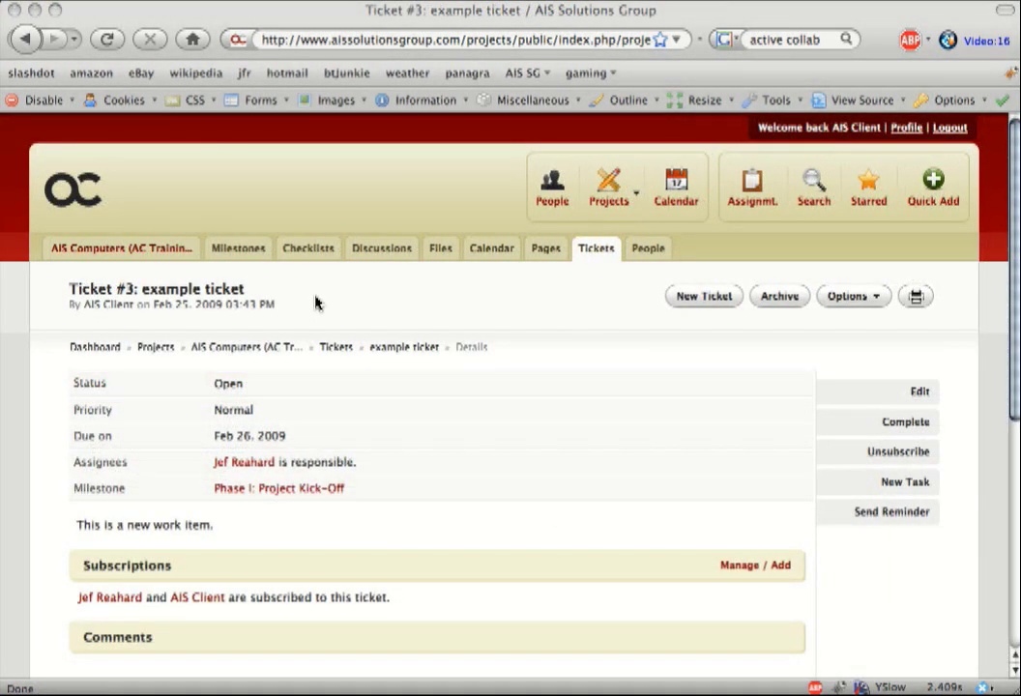